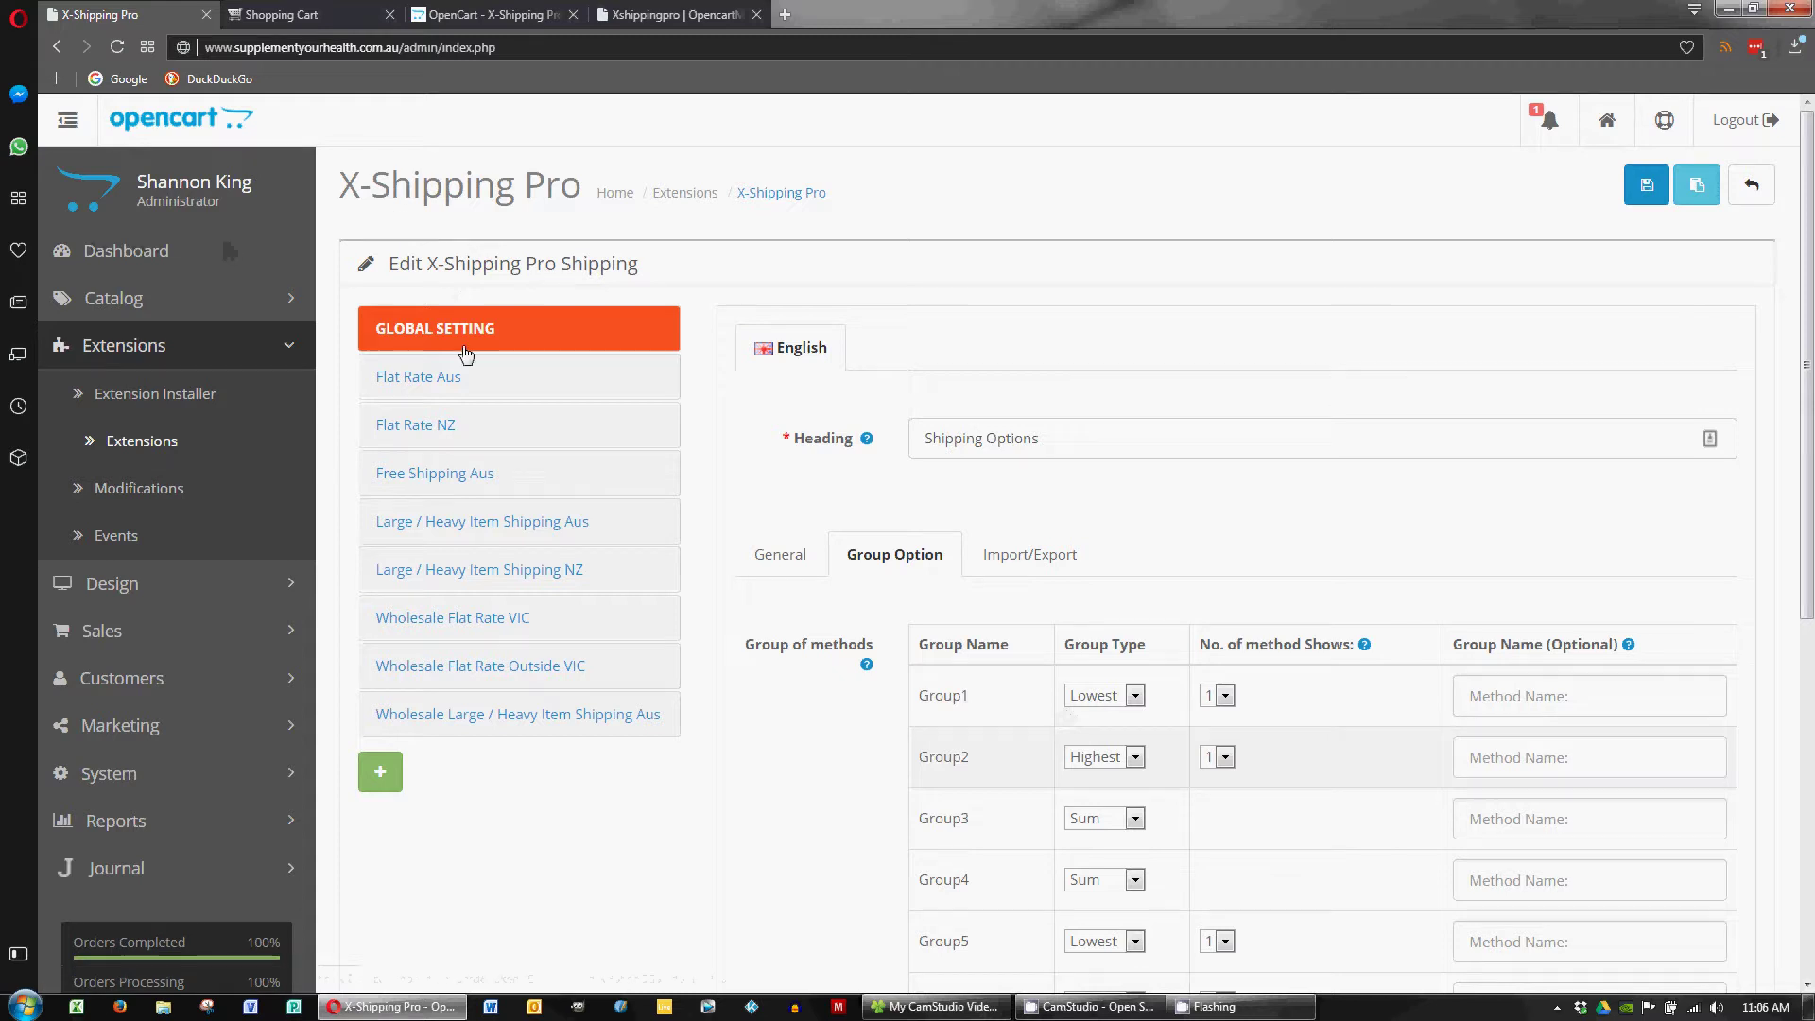
# - Look through the Flat Rate NZ and Flat Rate Aus shipping methods
pyautogui.click(575, 422)
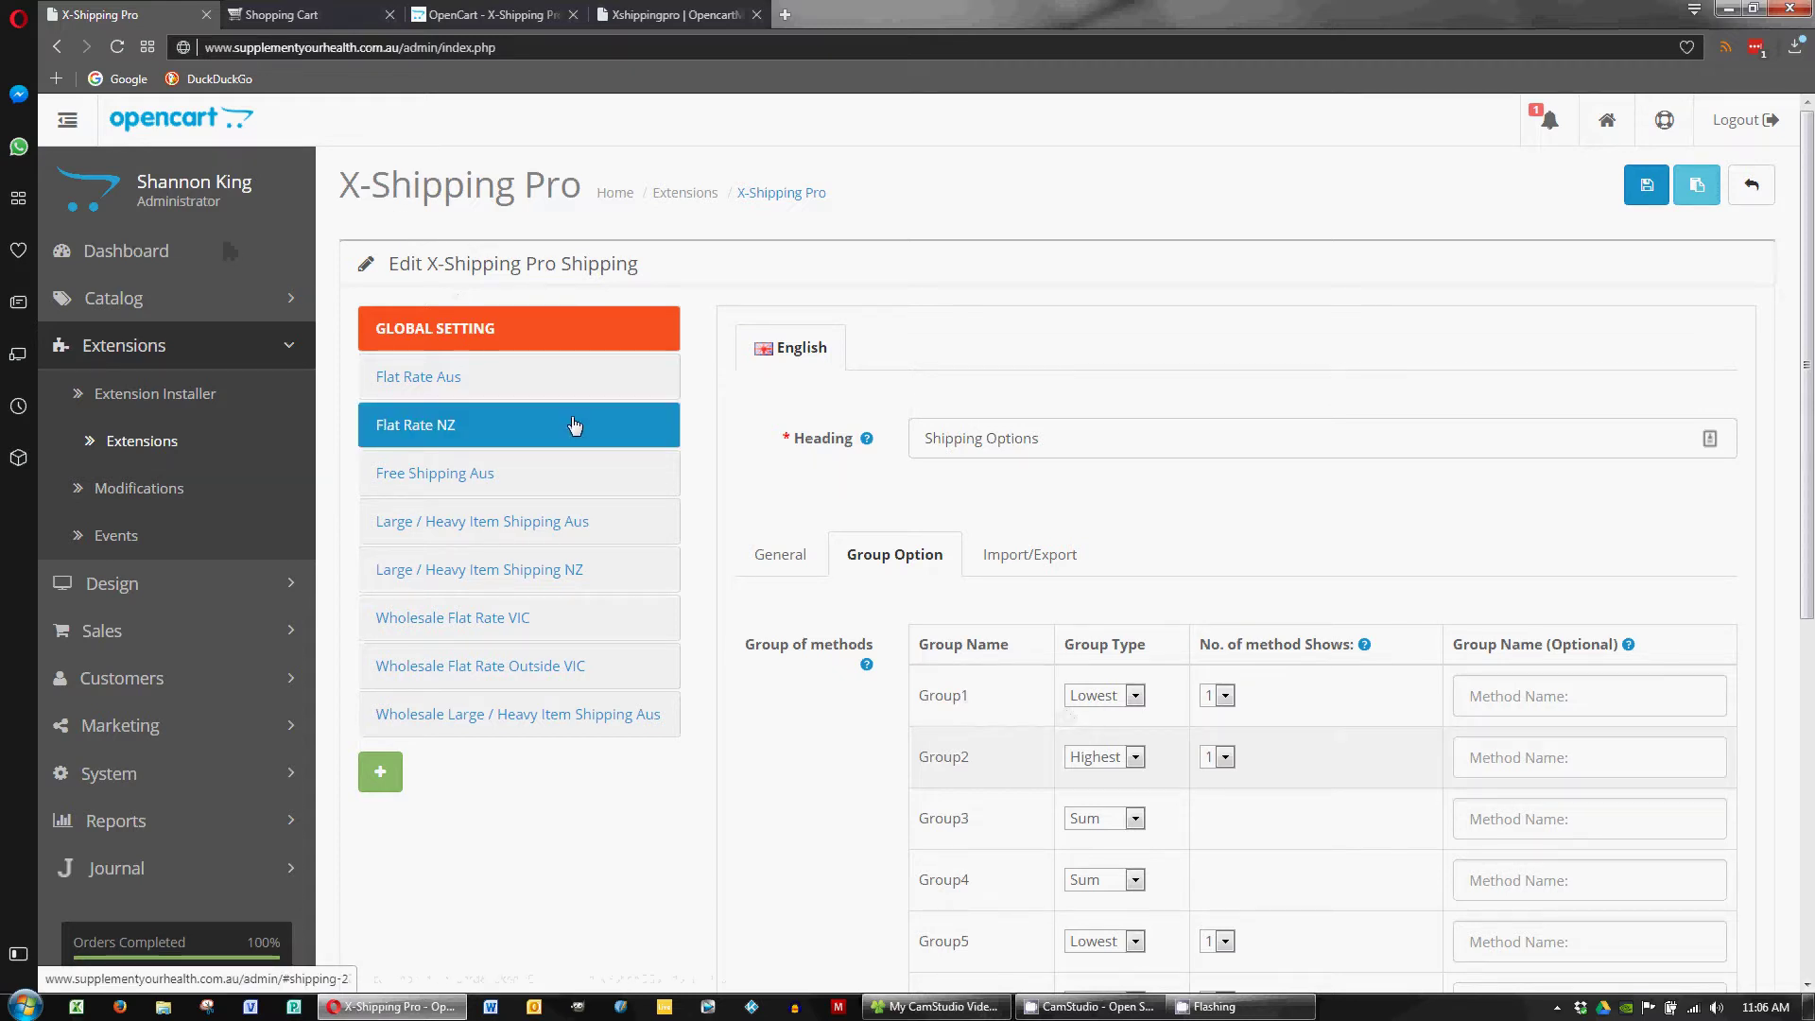
pyautogui.click(465, 375)
pyautogui.click(499, 343)
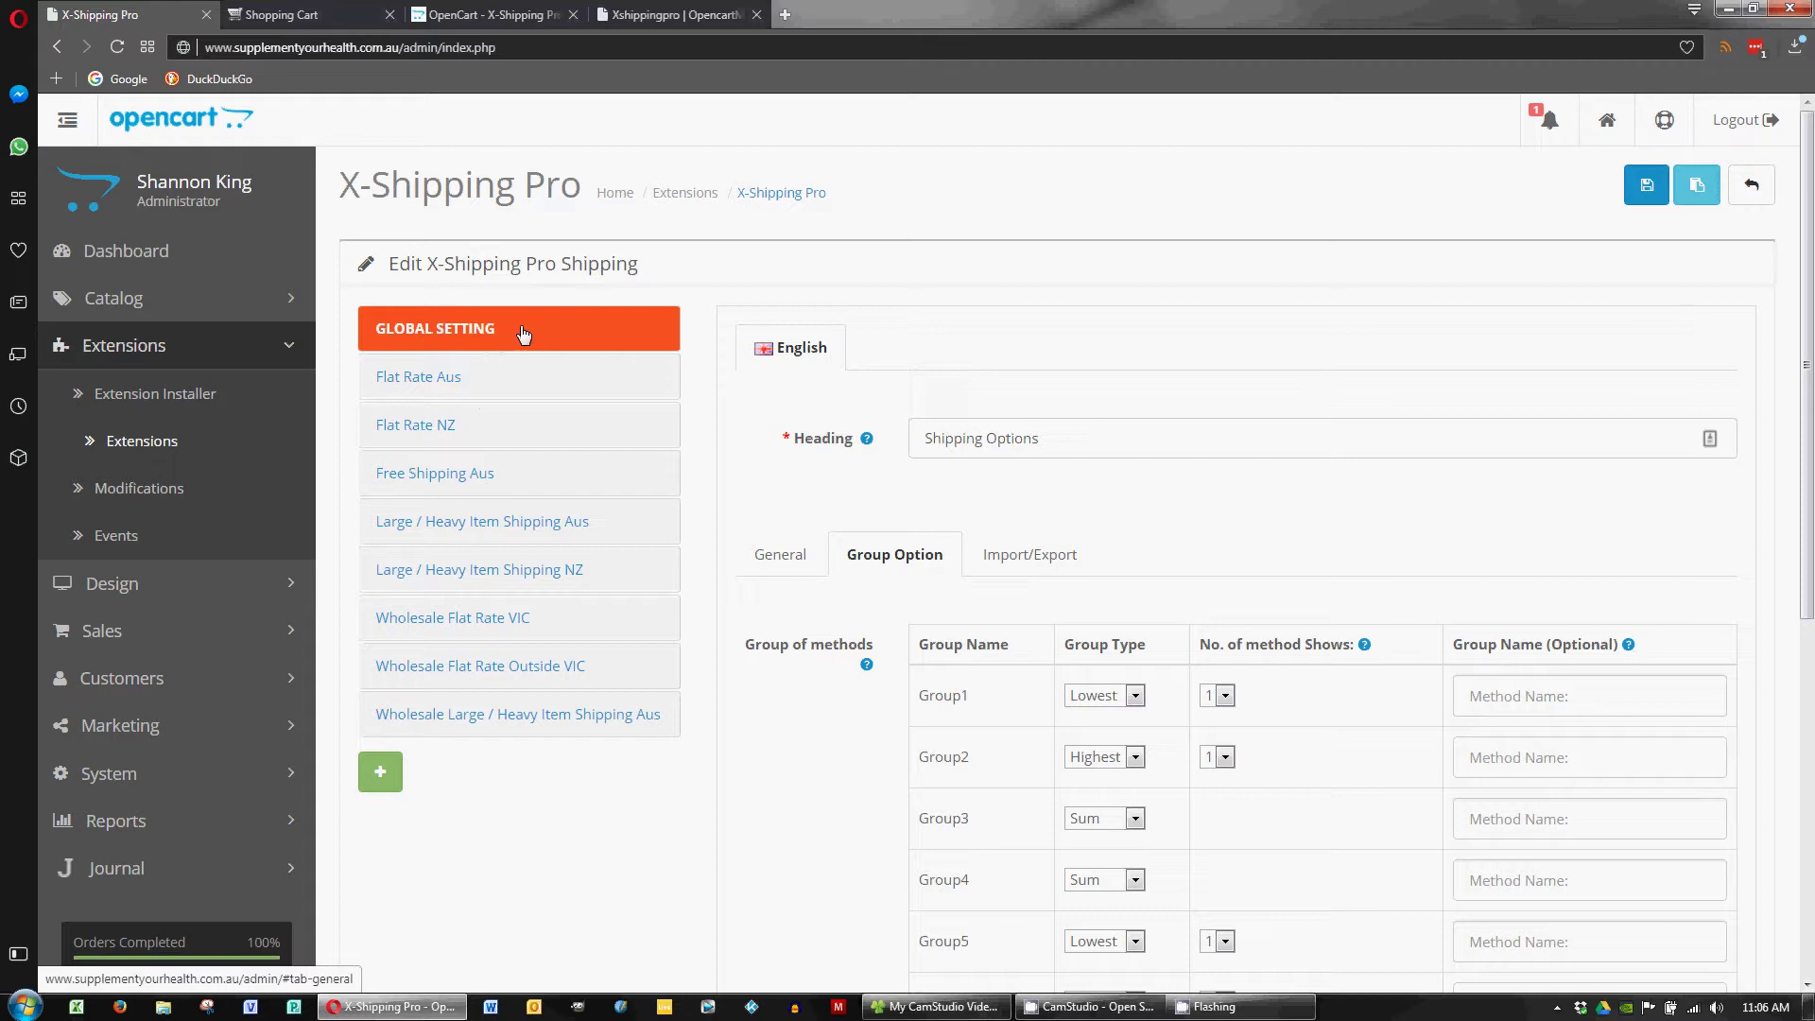
pyautogui.click(489, 368)
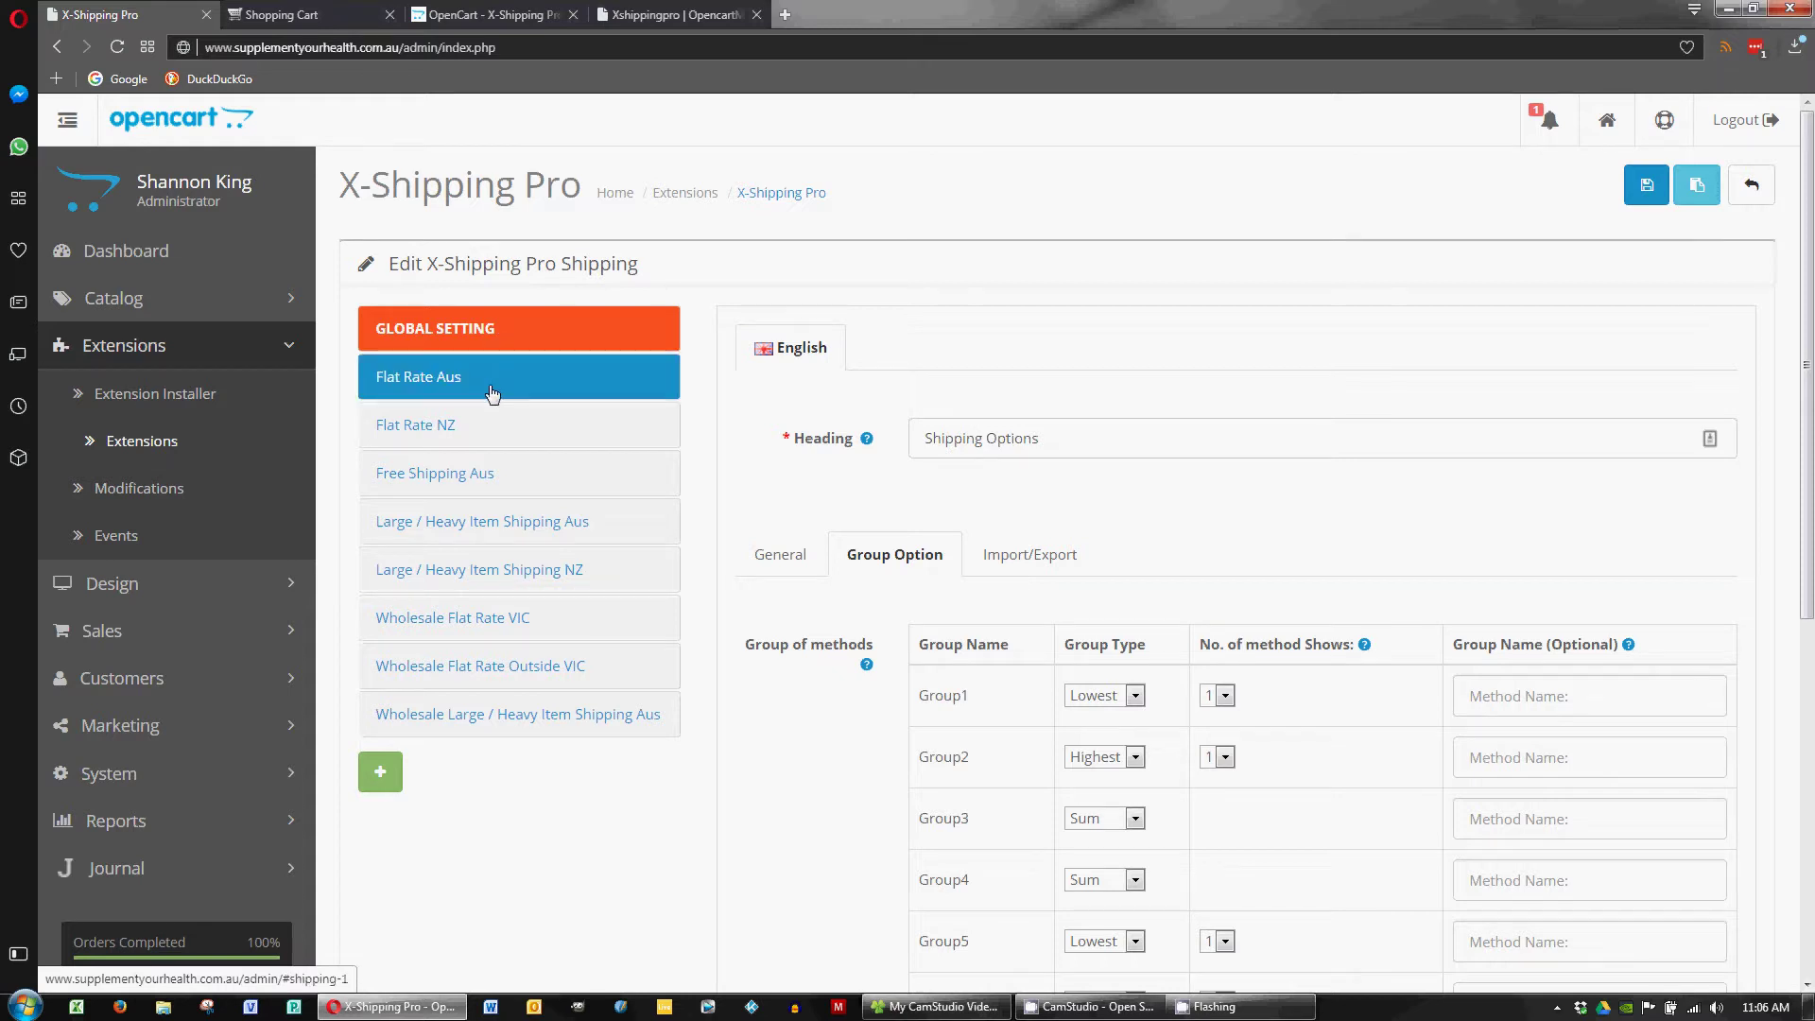
# - Show the Free Shipping Aus general settings: enabled, no tax class, Australian orders over $150
pyautogui.click(488, 473)
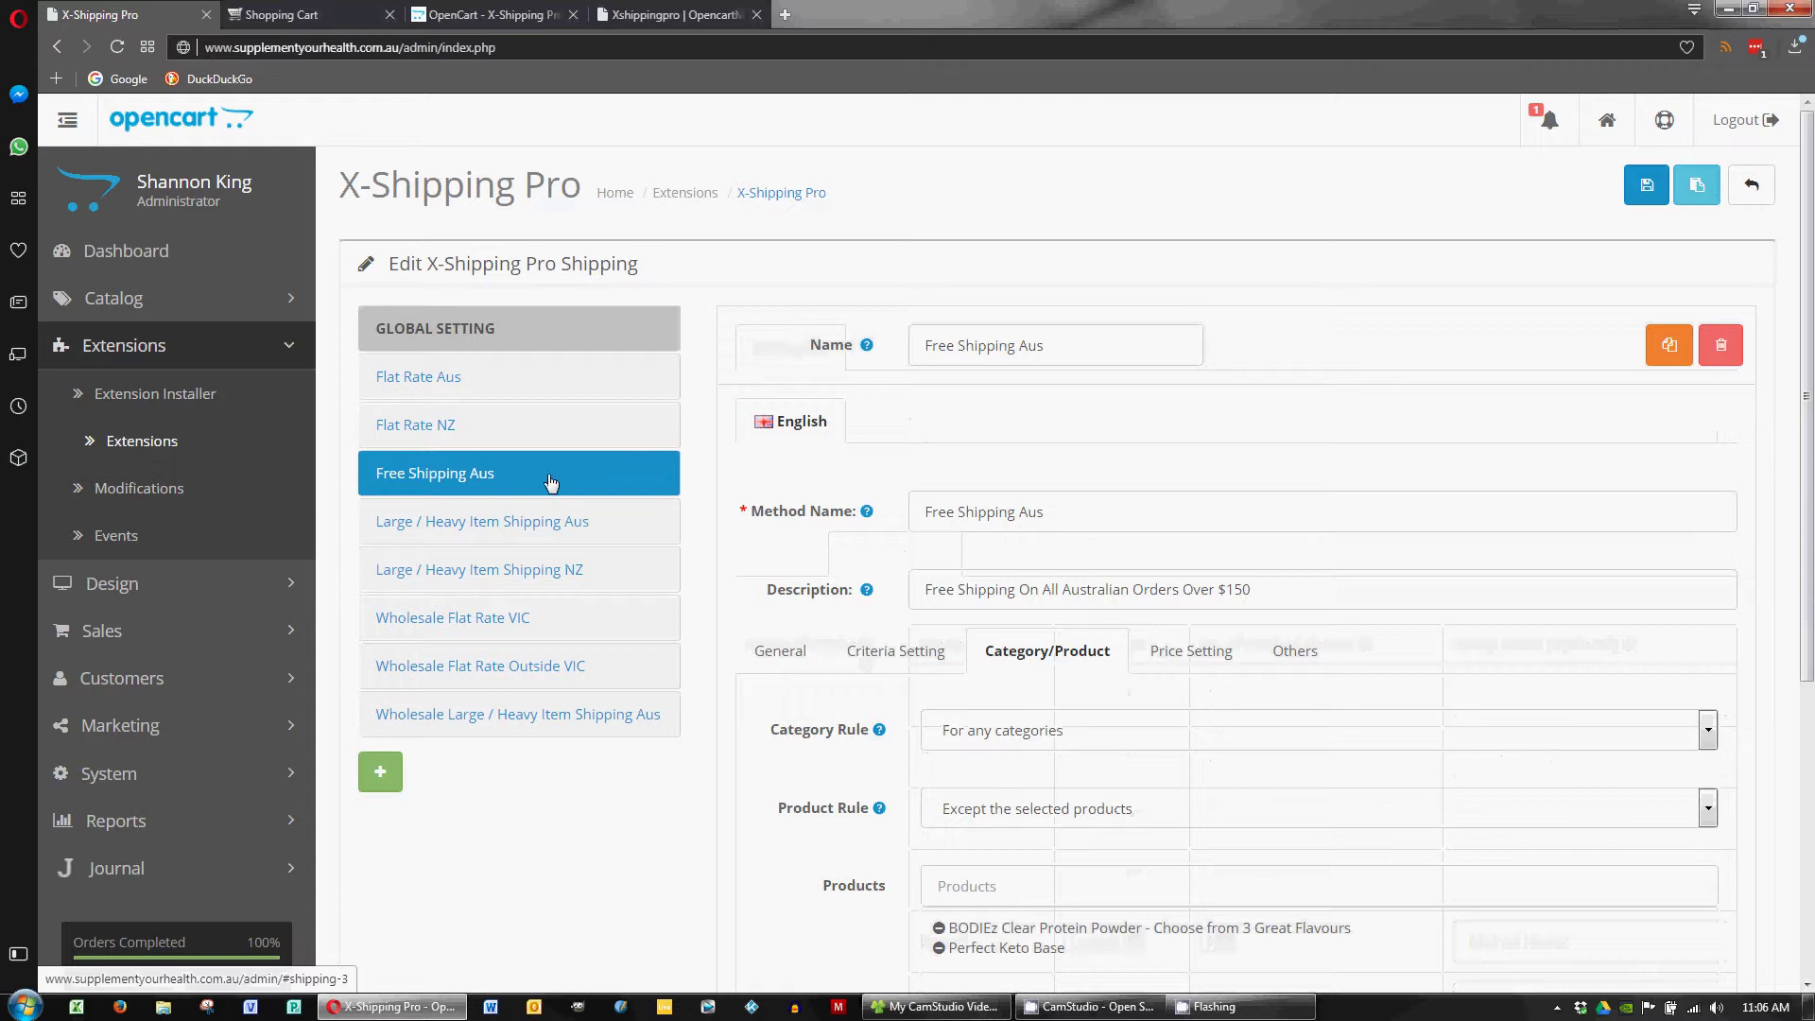
pyautogui.scroll(-1, 610, 841)
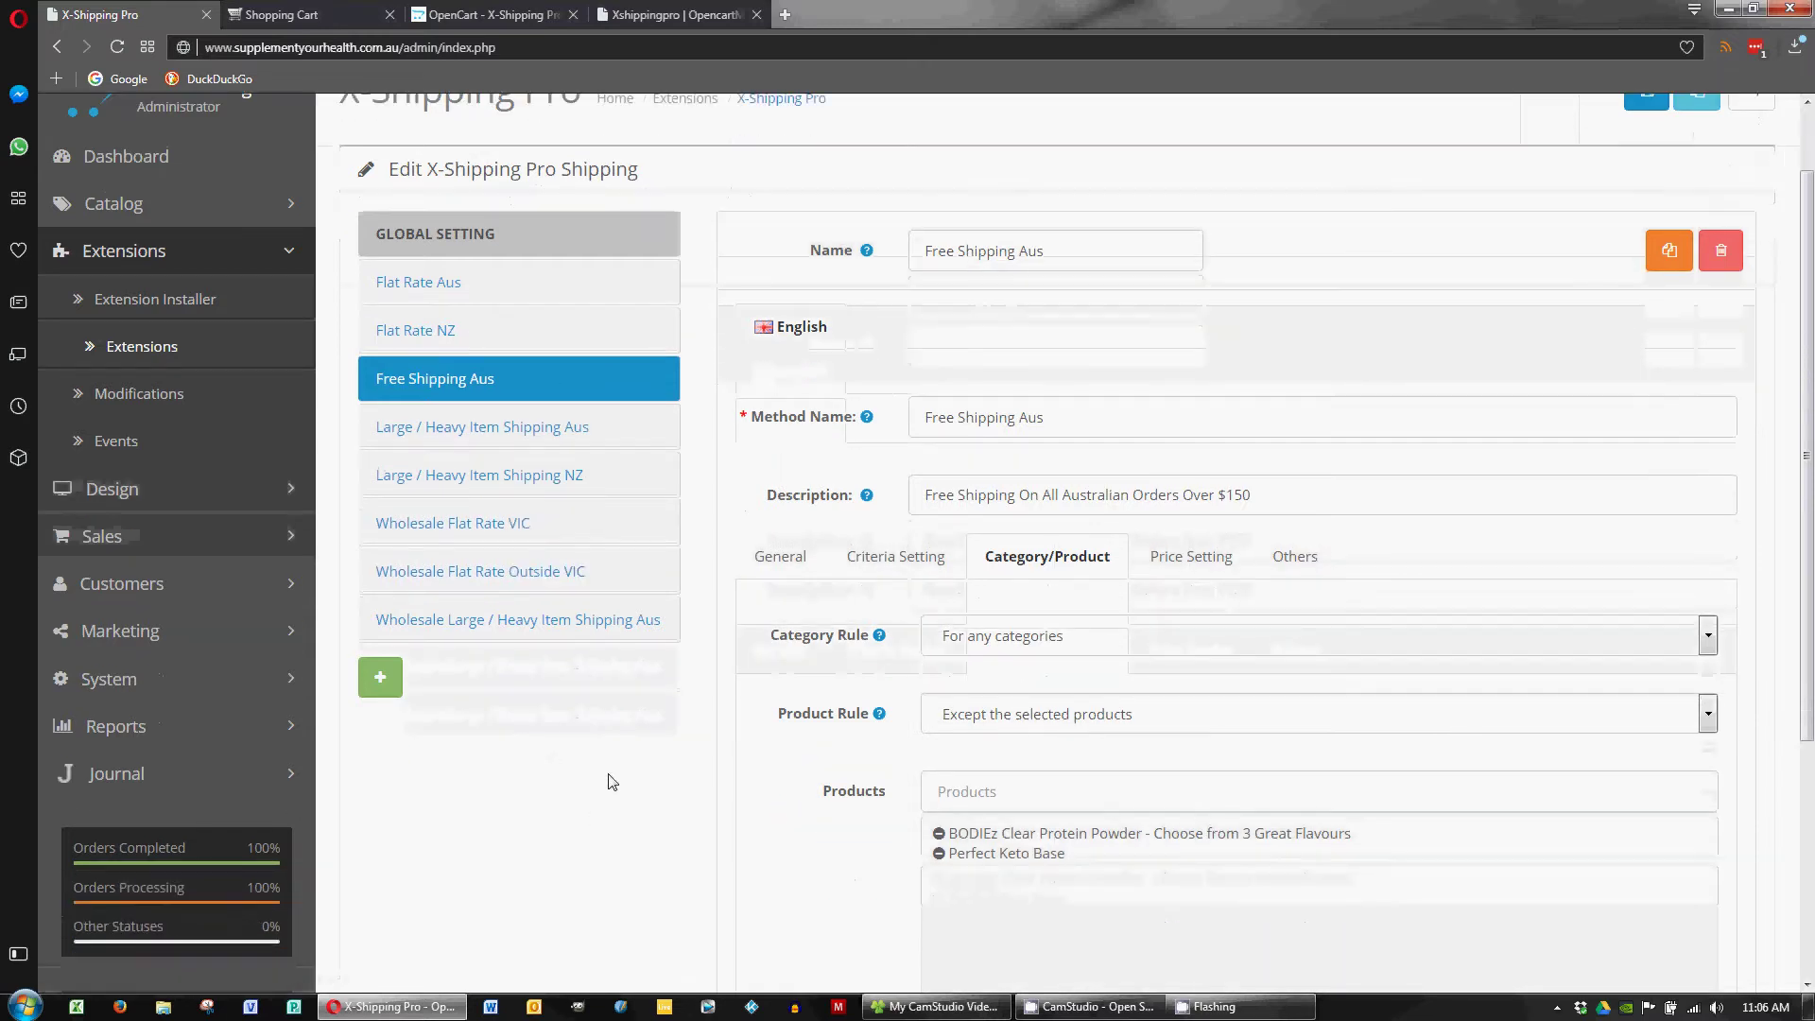
pyautogui.scroll(-1, 662, 723)
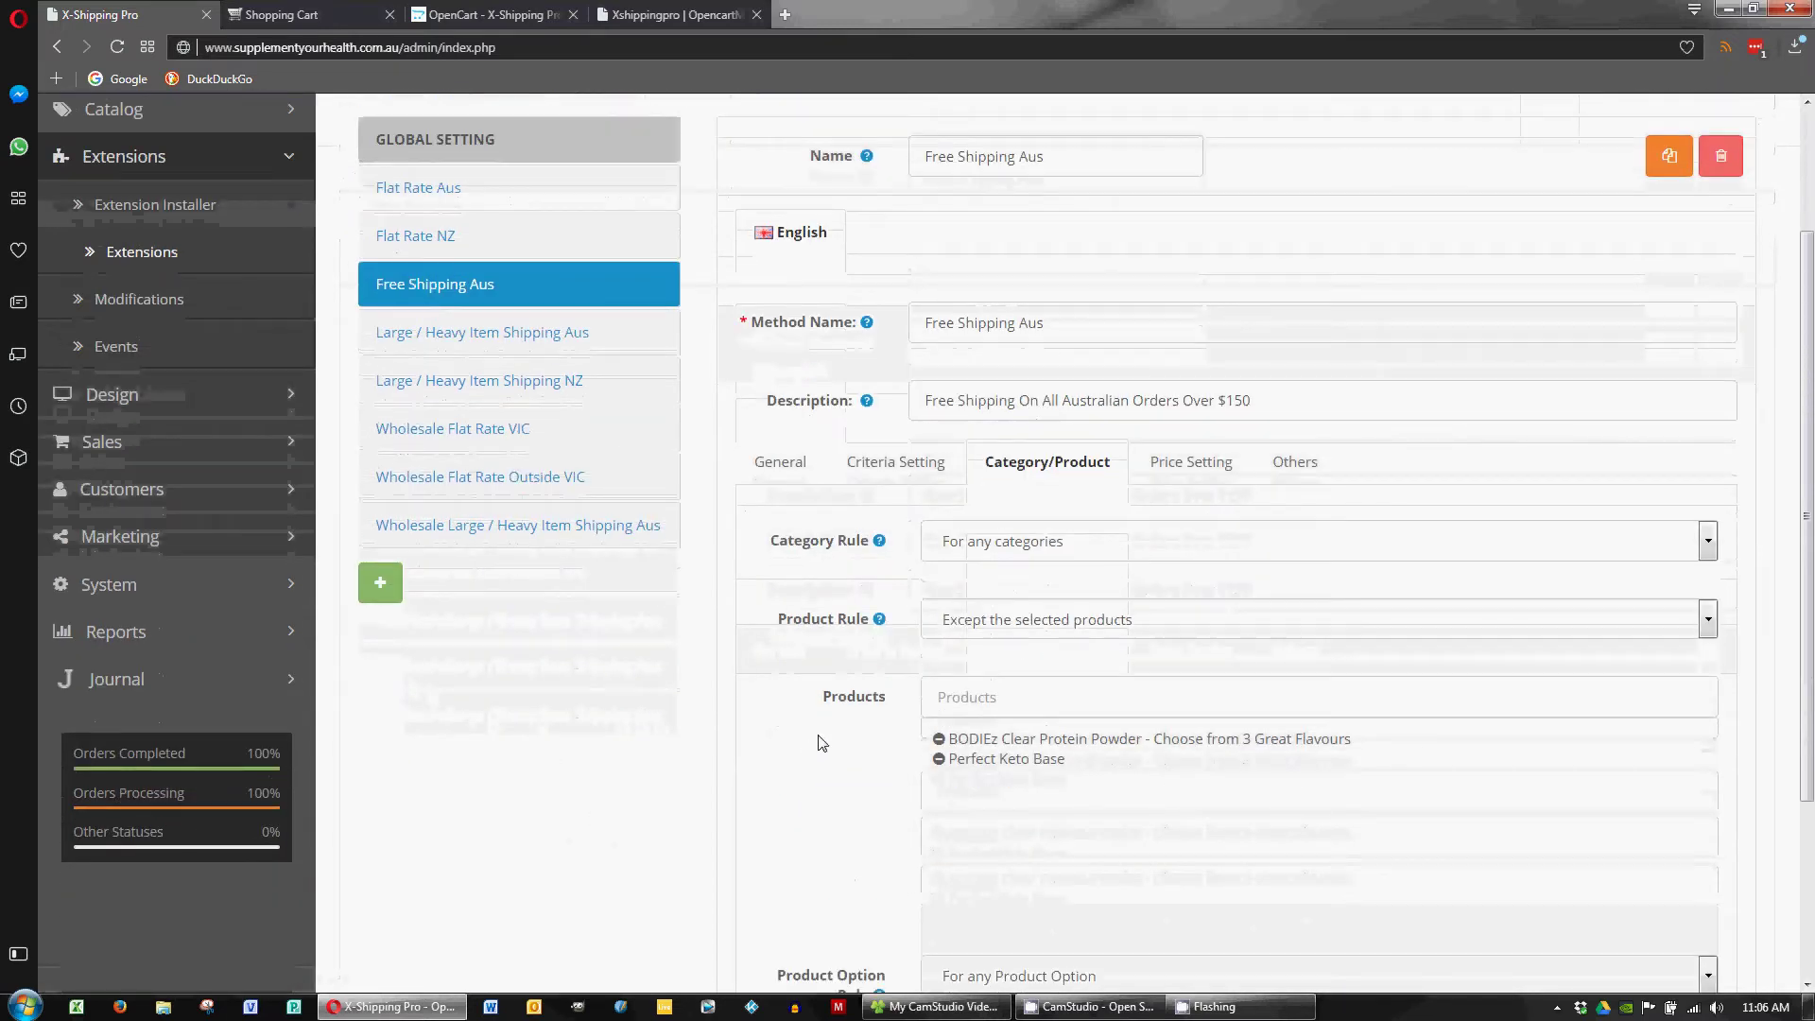
pyautogui.scroll(-1, 1002, 605)
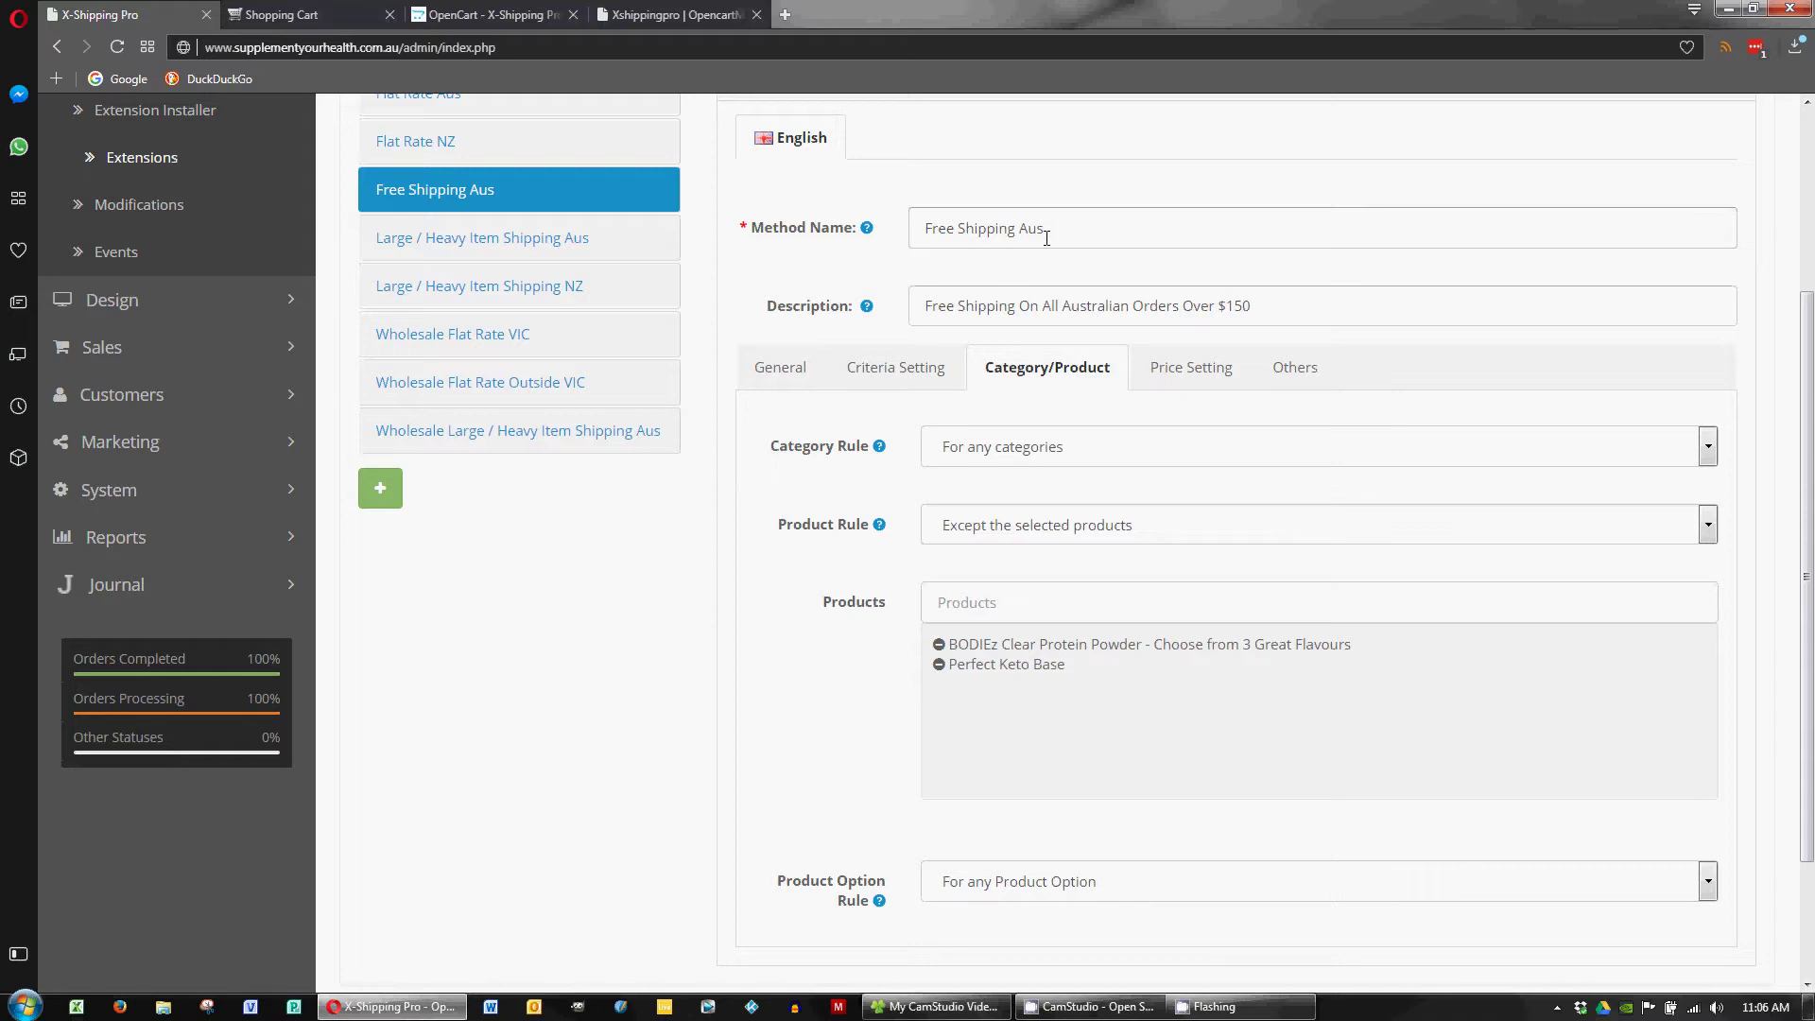
pyautogui.click(780, 375)
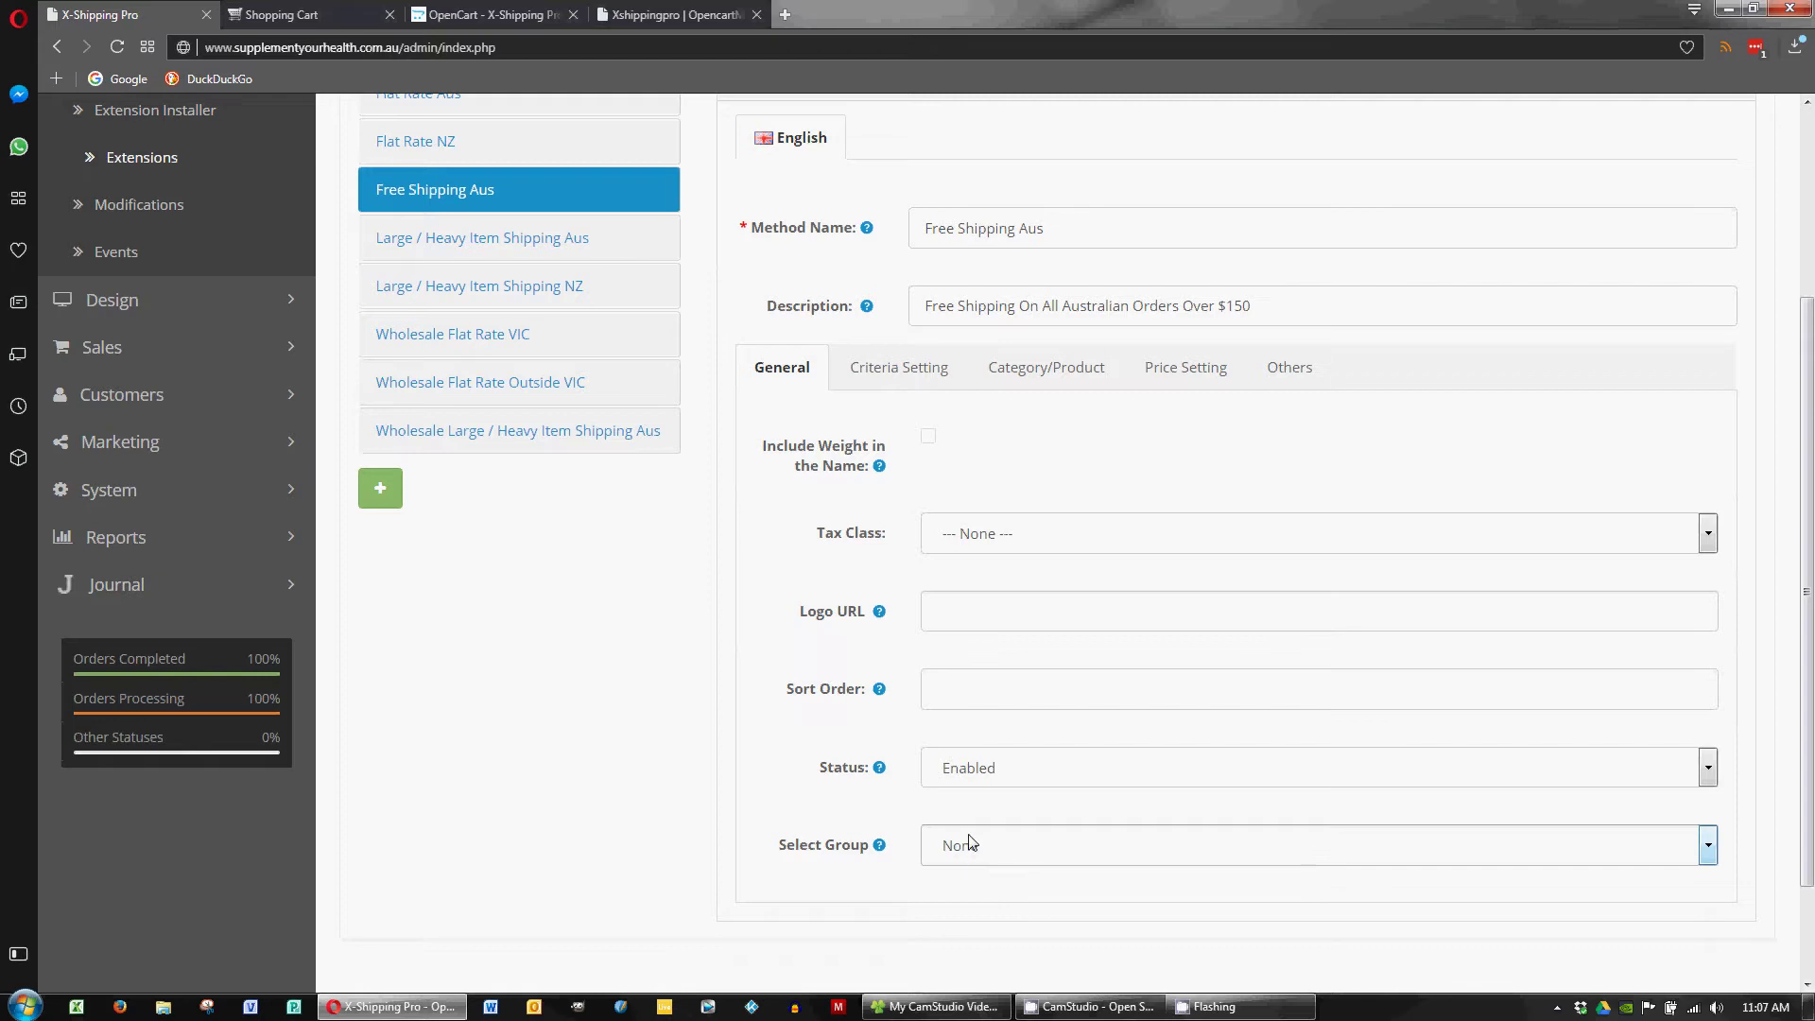
# - Review the Free Shipping Aus criteria: Australia only, Default customer group, everything else For Any
pyautogui.click(922, 374)
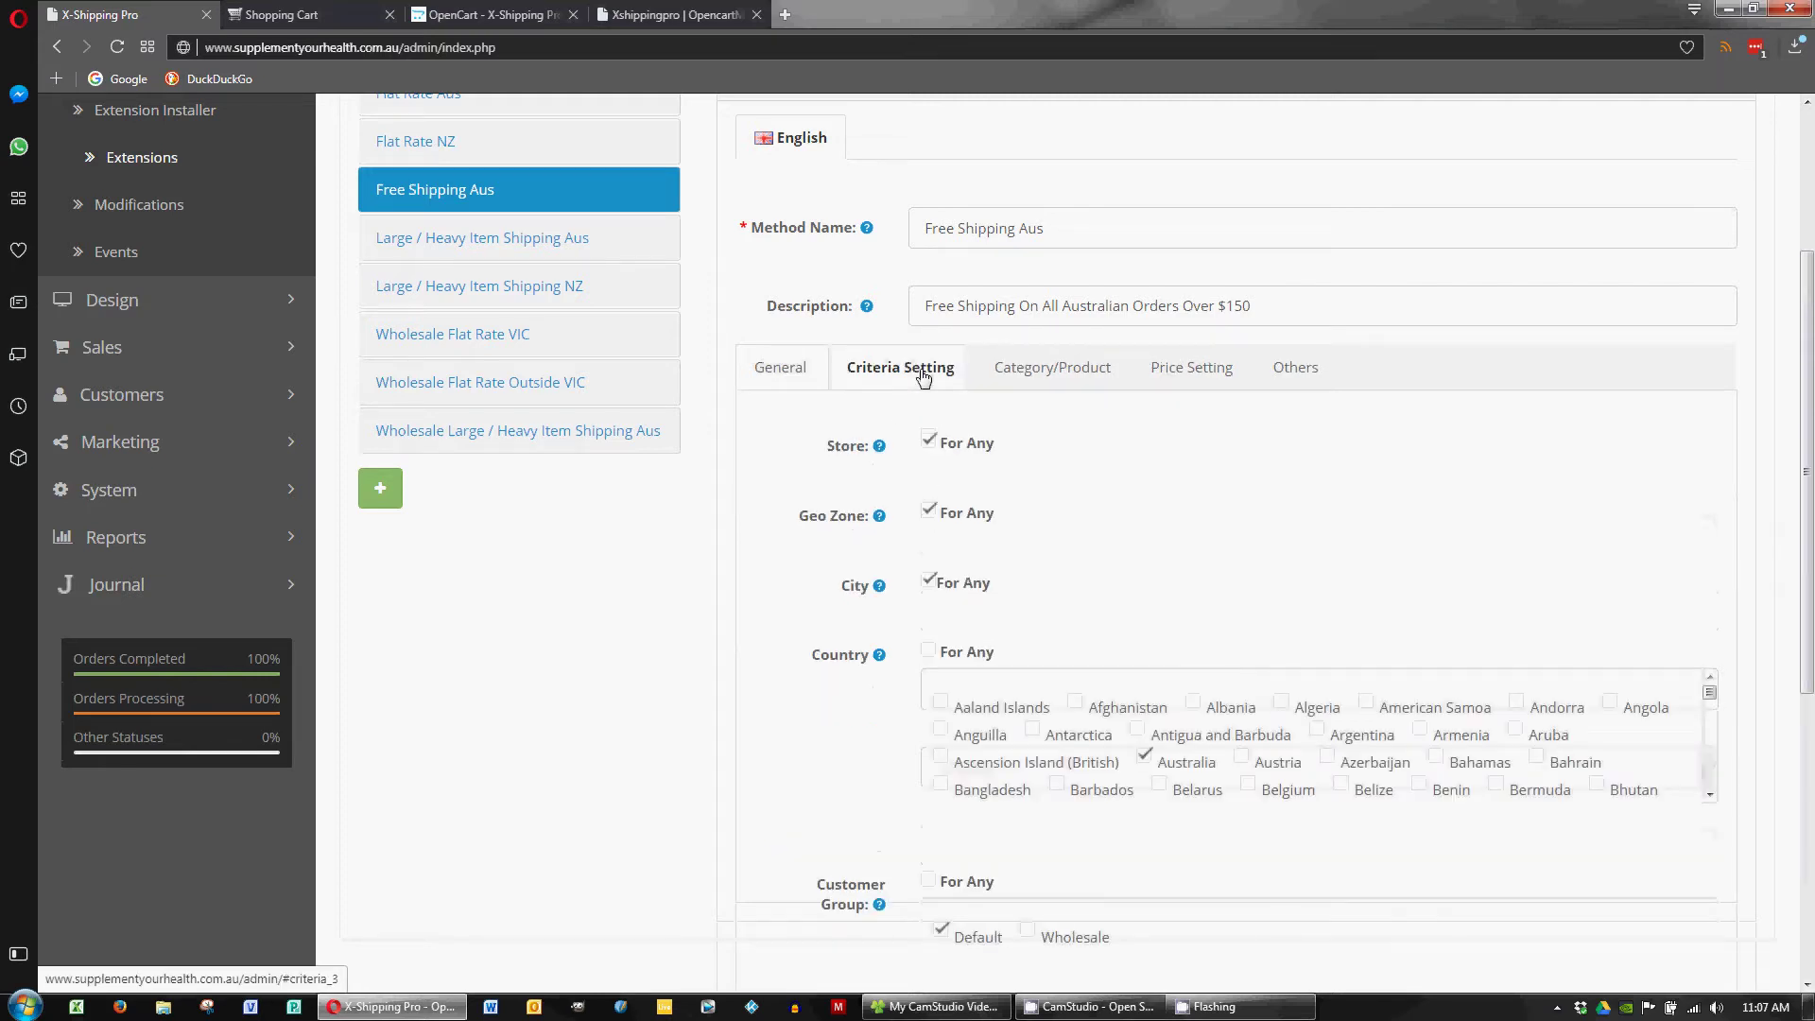
pyautogui.scroll(-2, 829, 573)
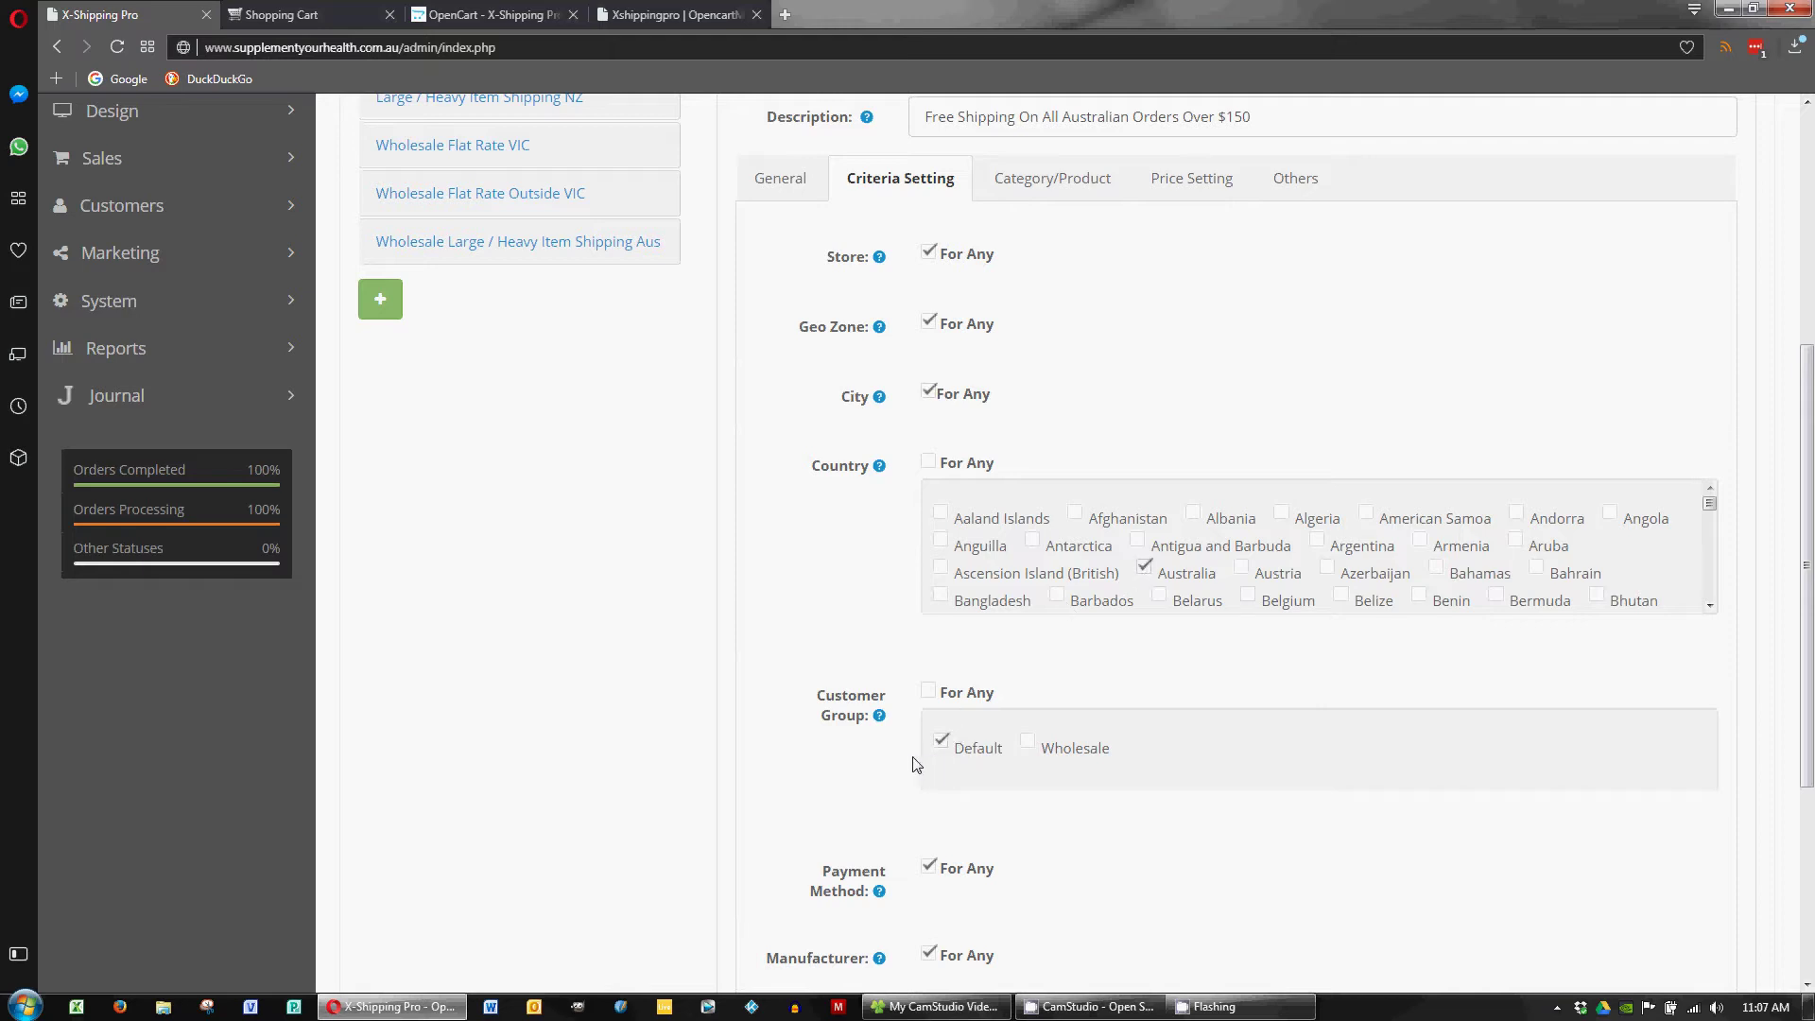
pyautogui.scroll(-3, 912, 763)
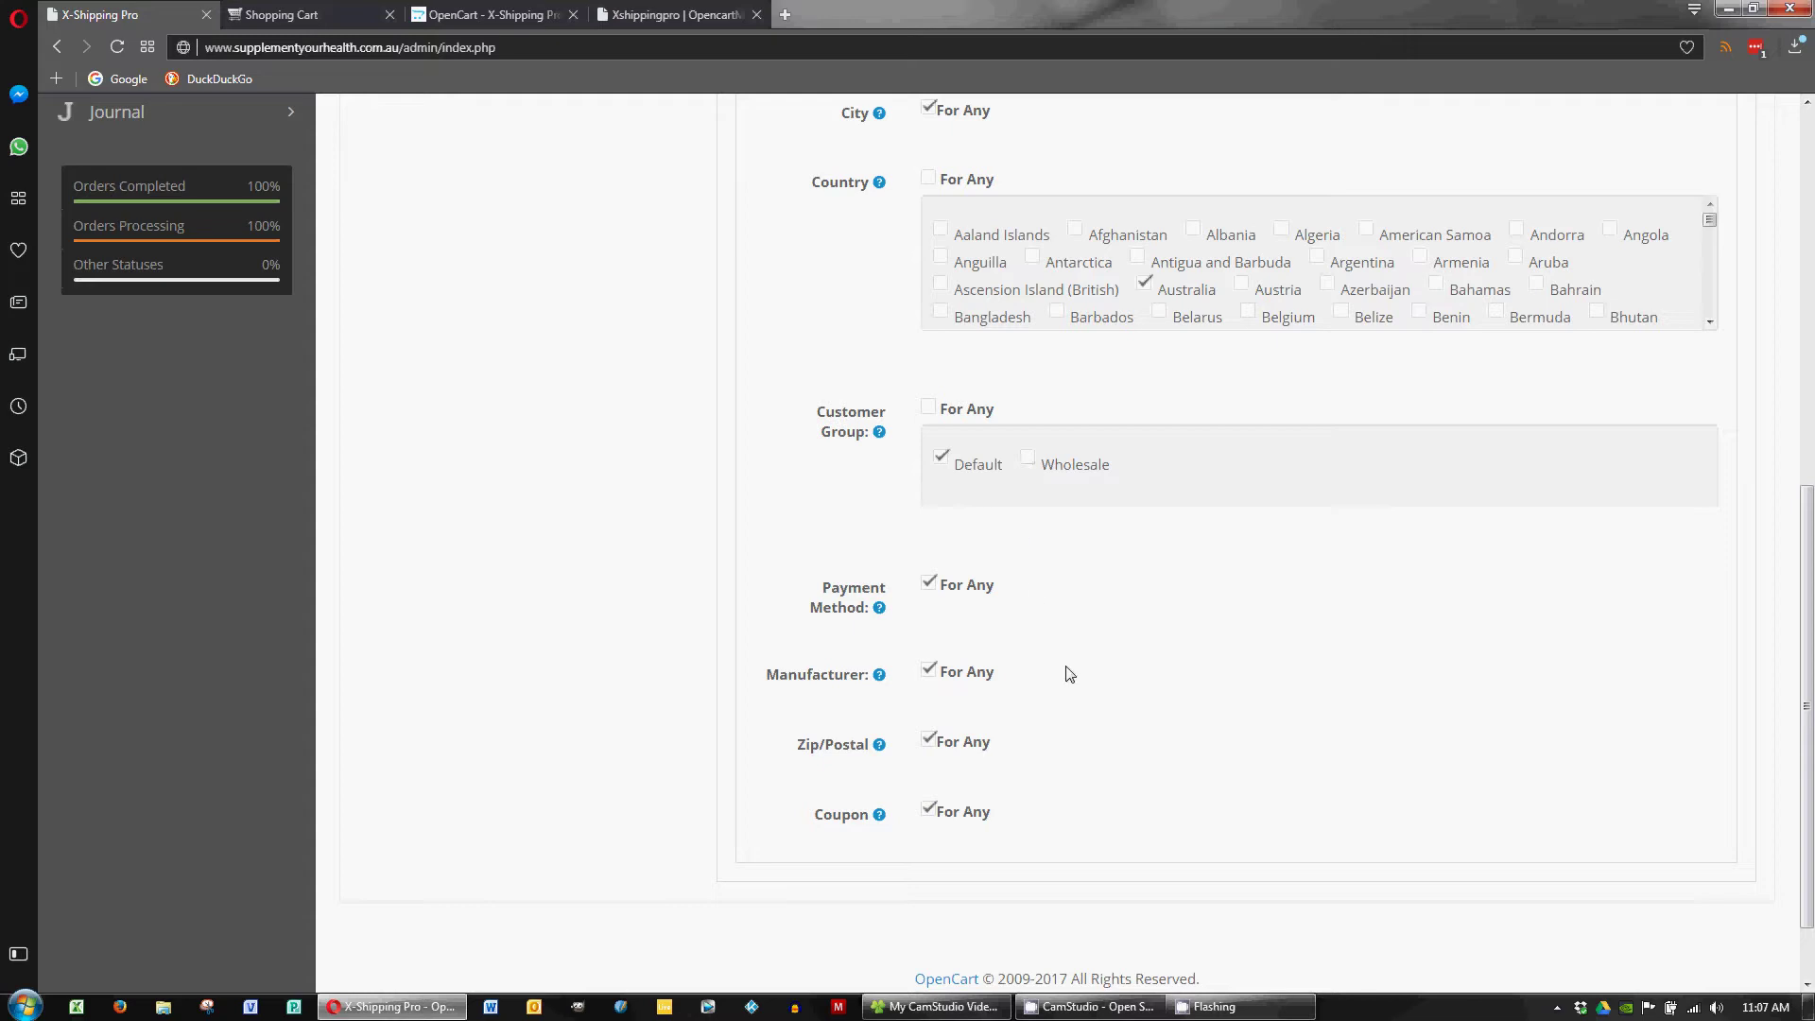
pyautogui.scroll(5, 1078, 709)
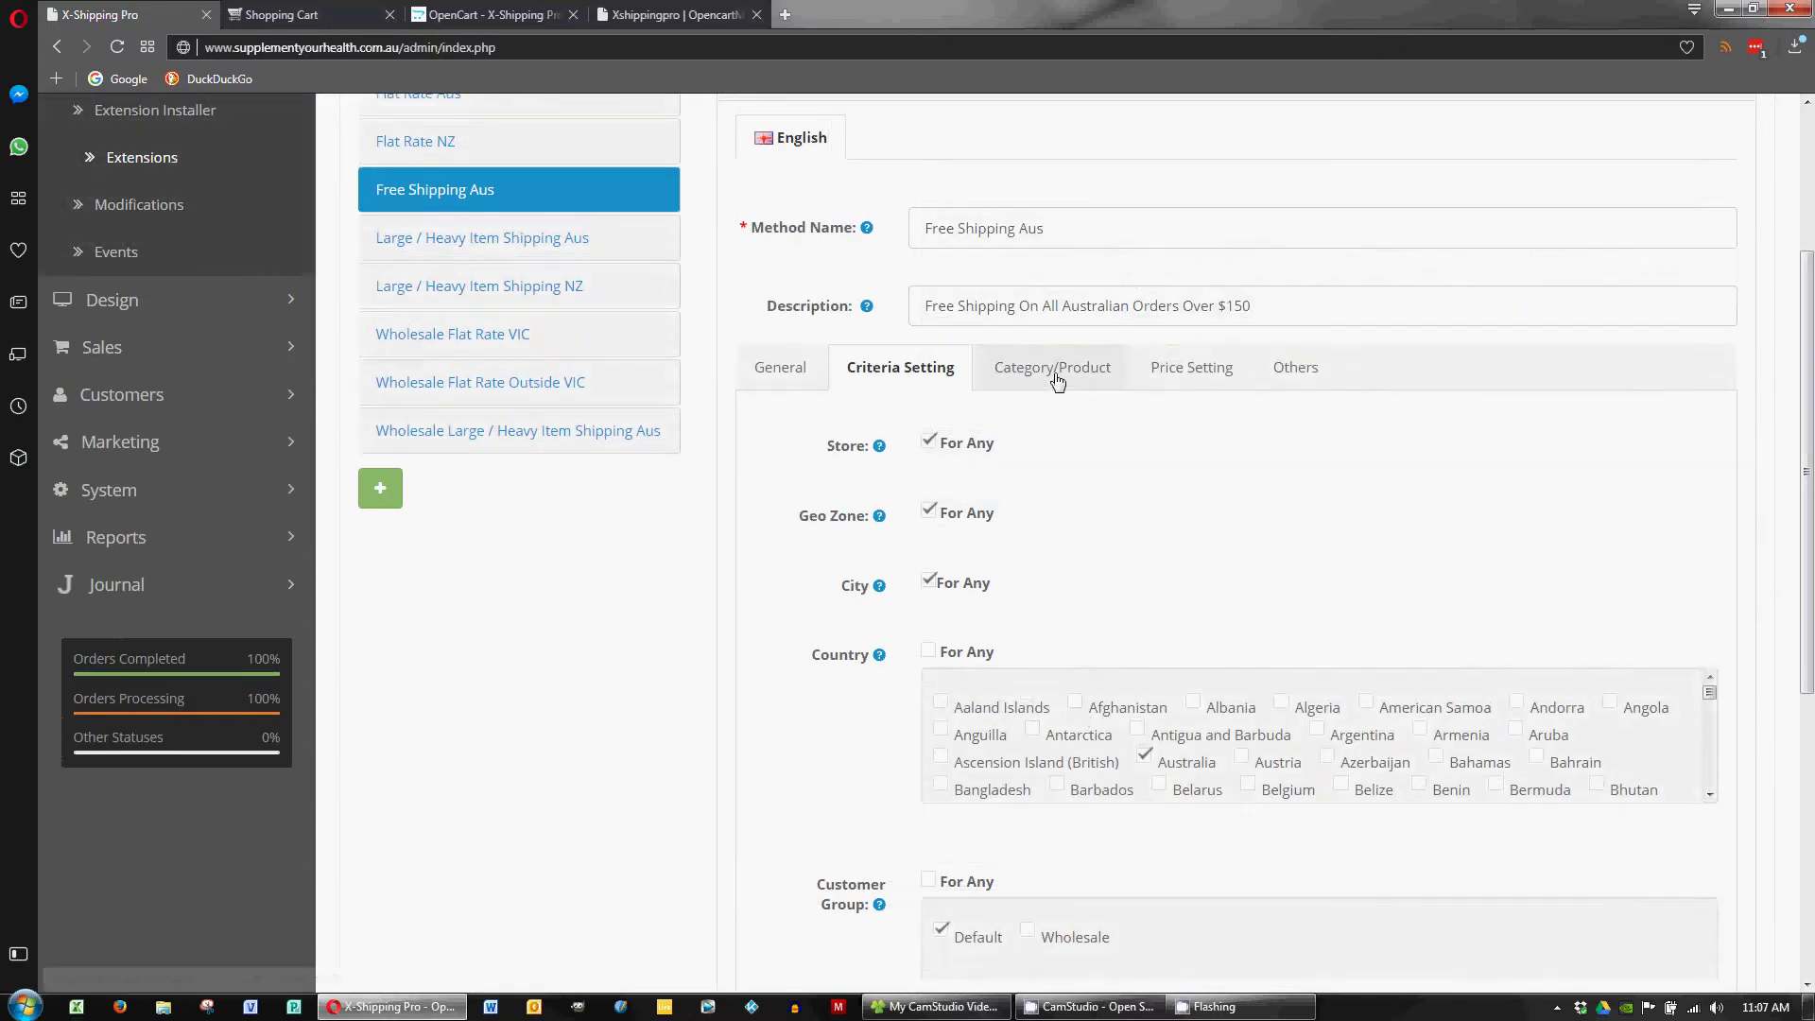
# - Inspect the category rules: any categories, excluding BODIEz Clear Protein Powder and Perfect Keto Base
pyautogui.click(1057, 378)
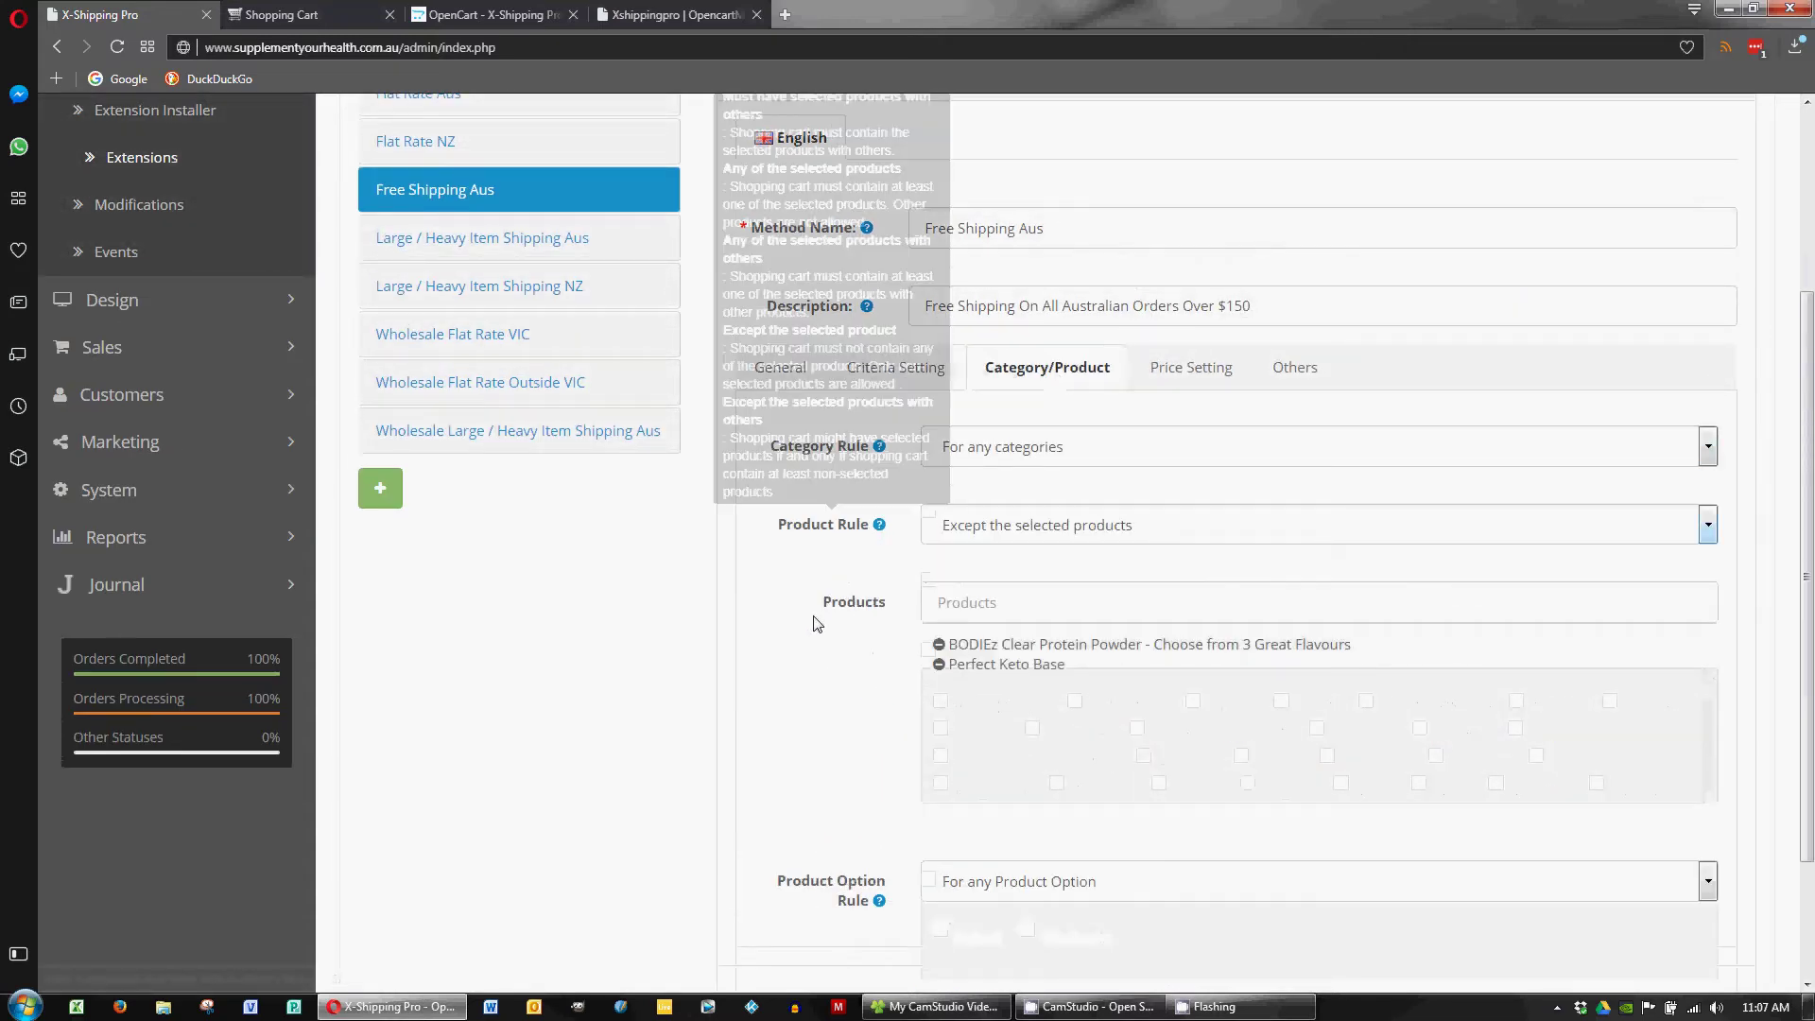
pyautogui.scroll(-1, 813, 631)
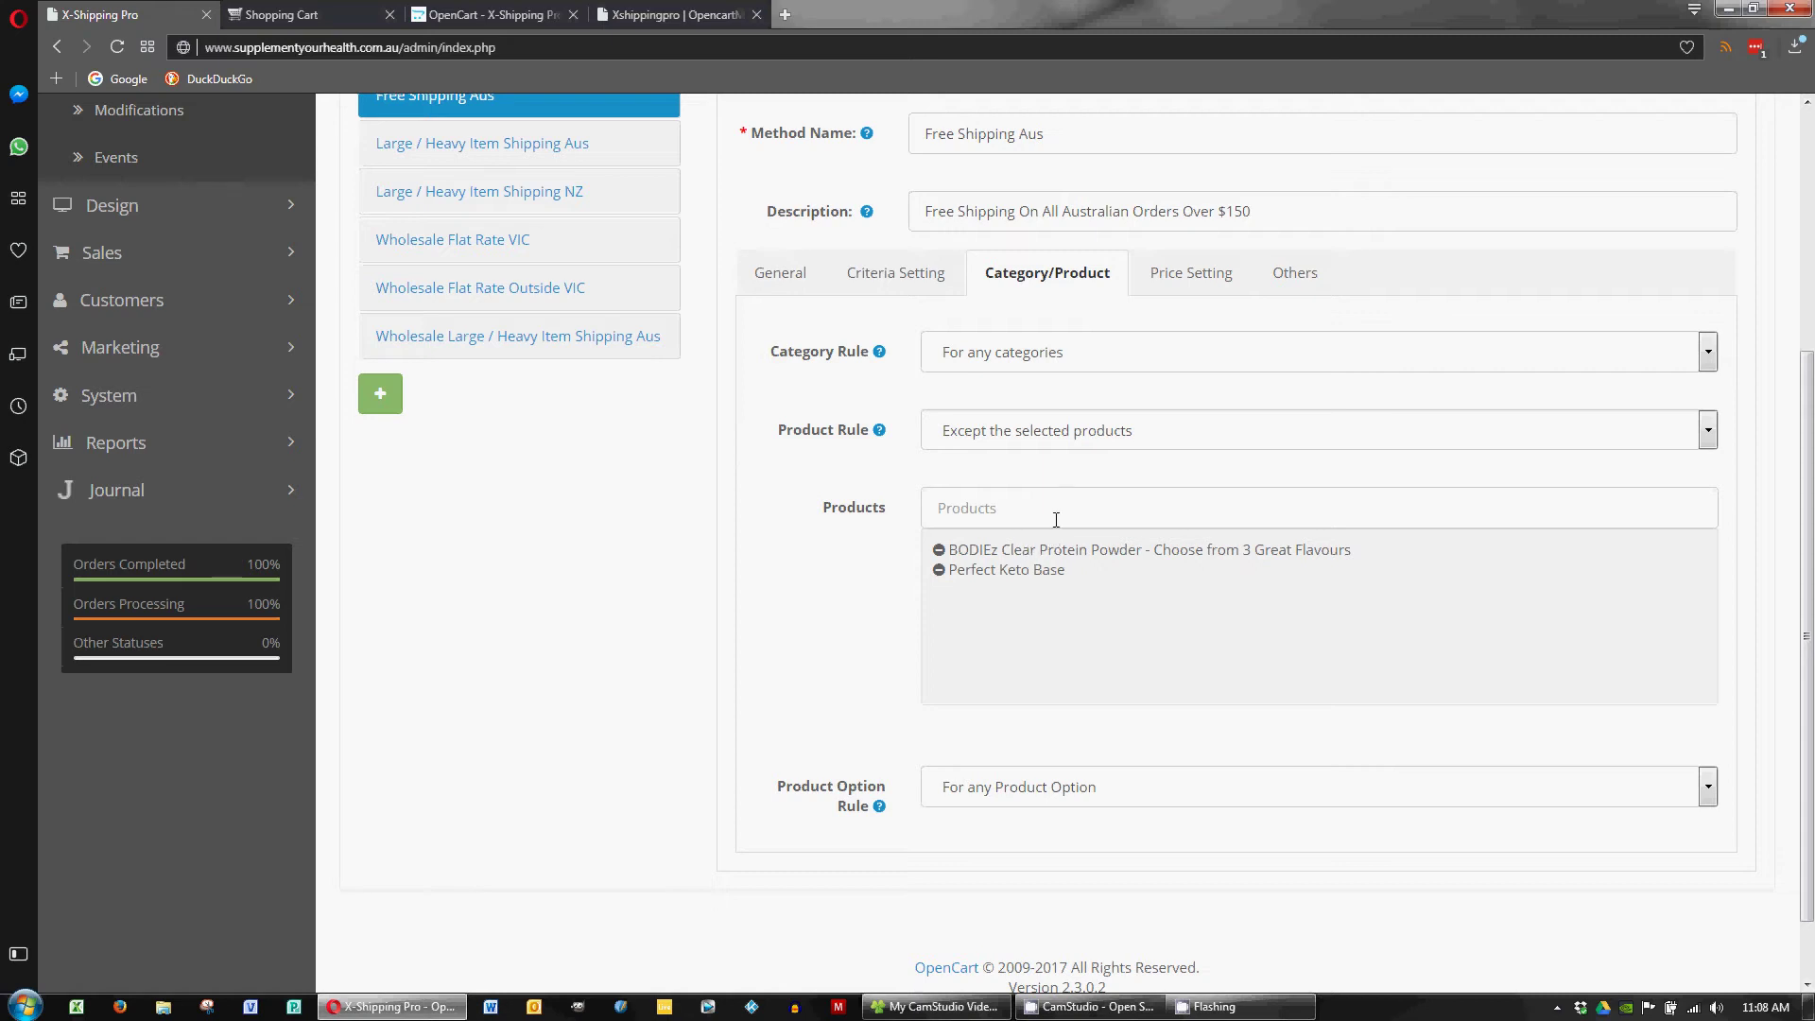
pyautogui.click(1029, 358)
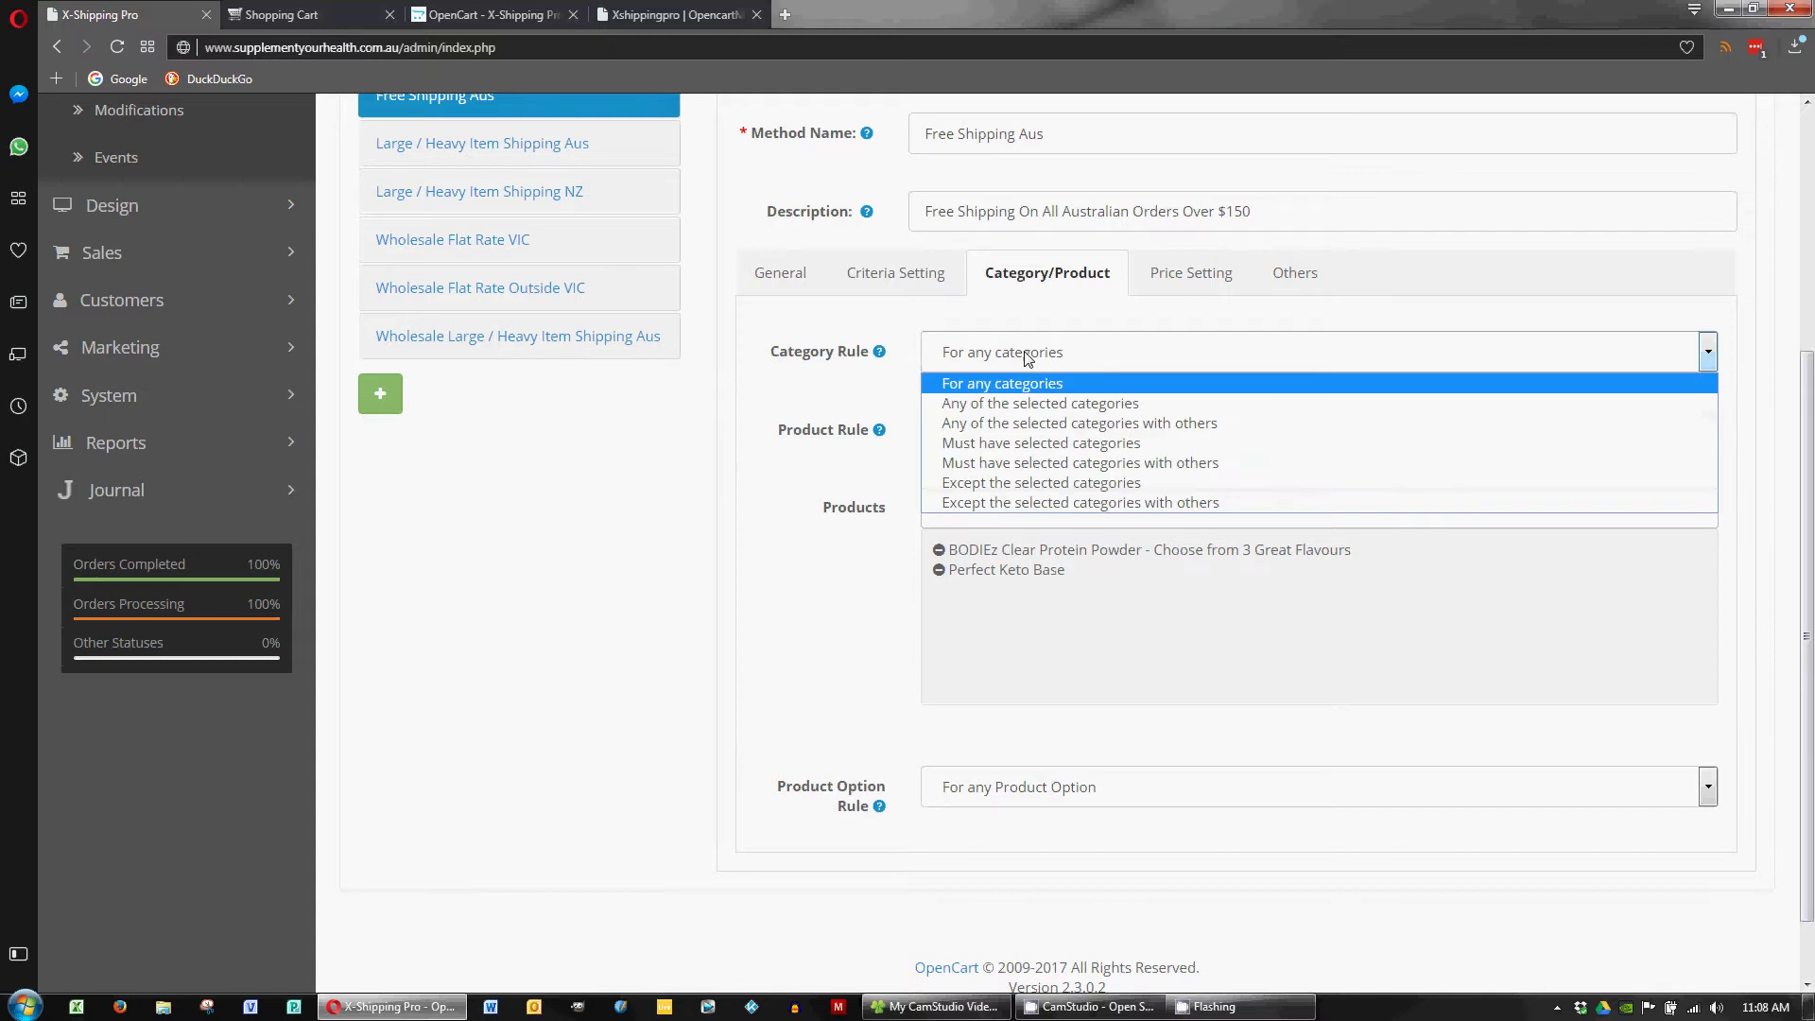
# - Leave the category rule as For any categories and the product option rule unchanged
pyautogui.click(960, 354)
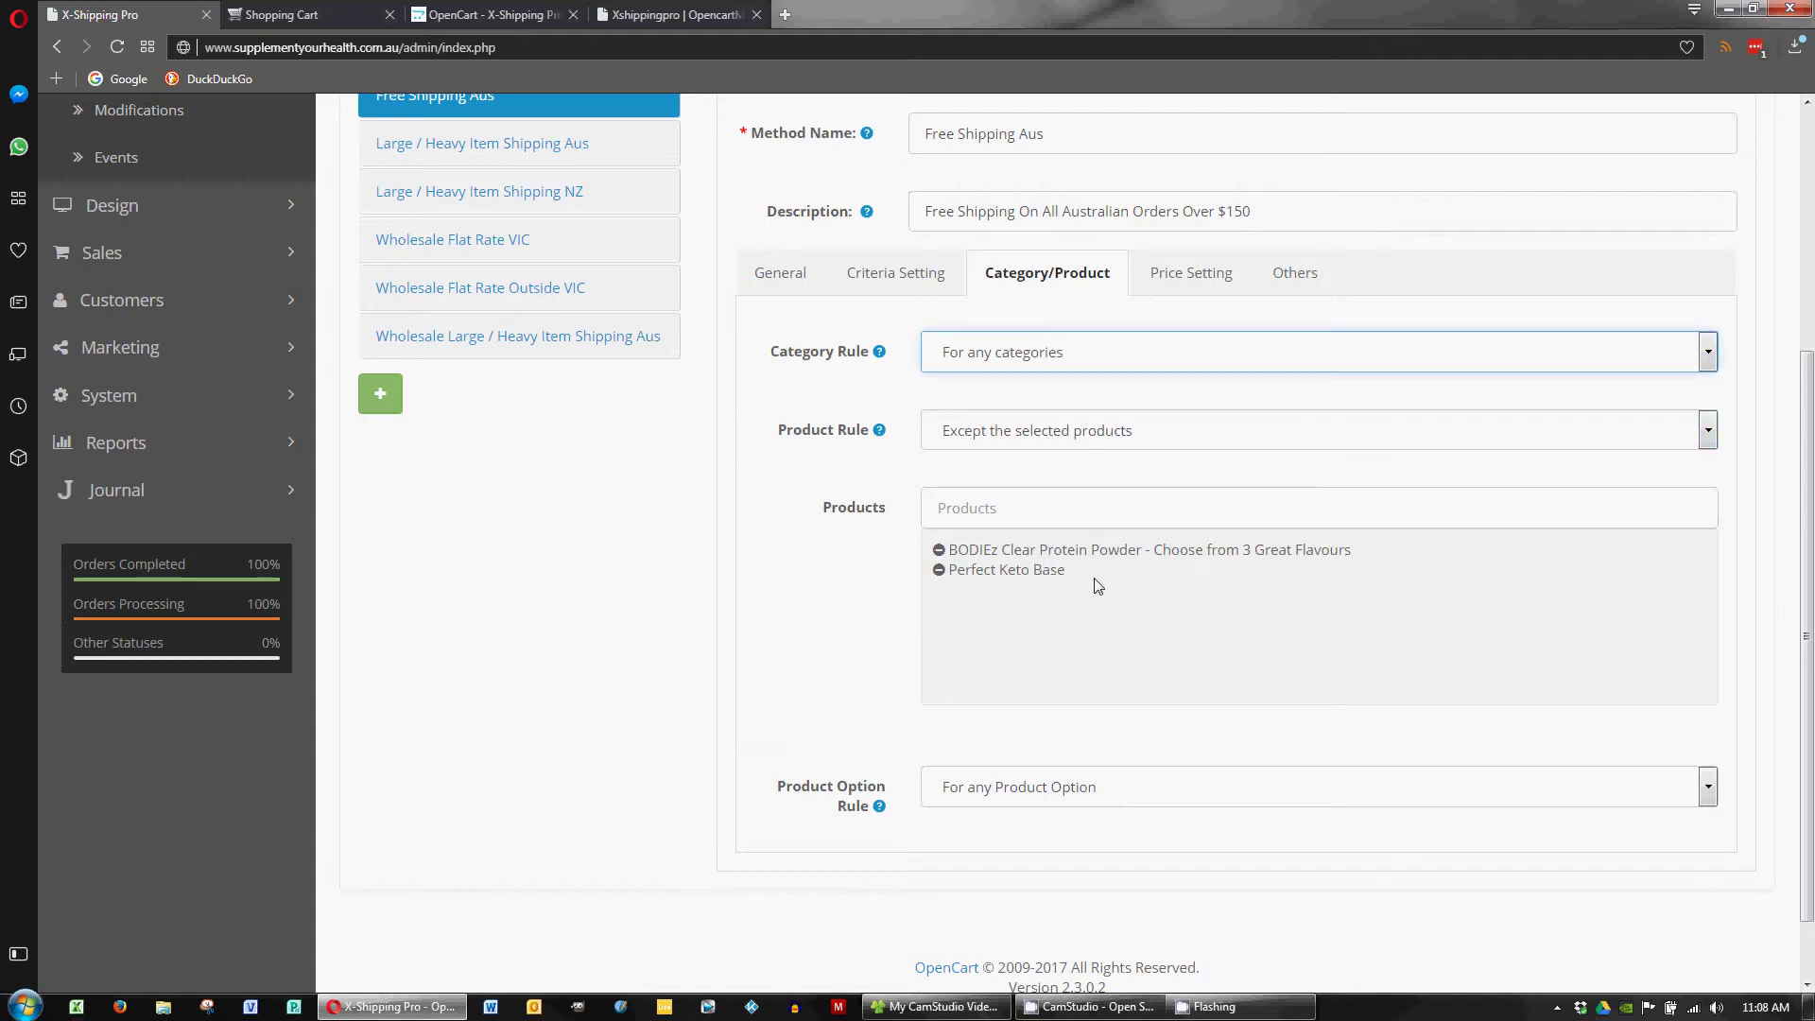
pyautogui.click(1075, 792)
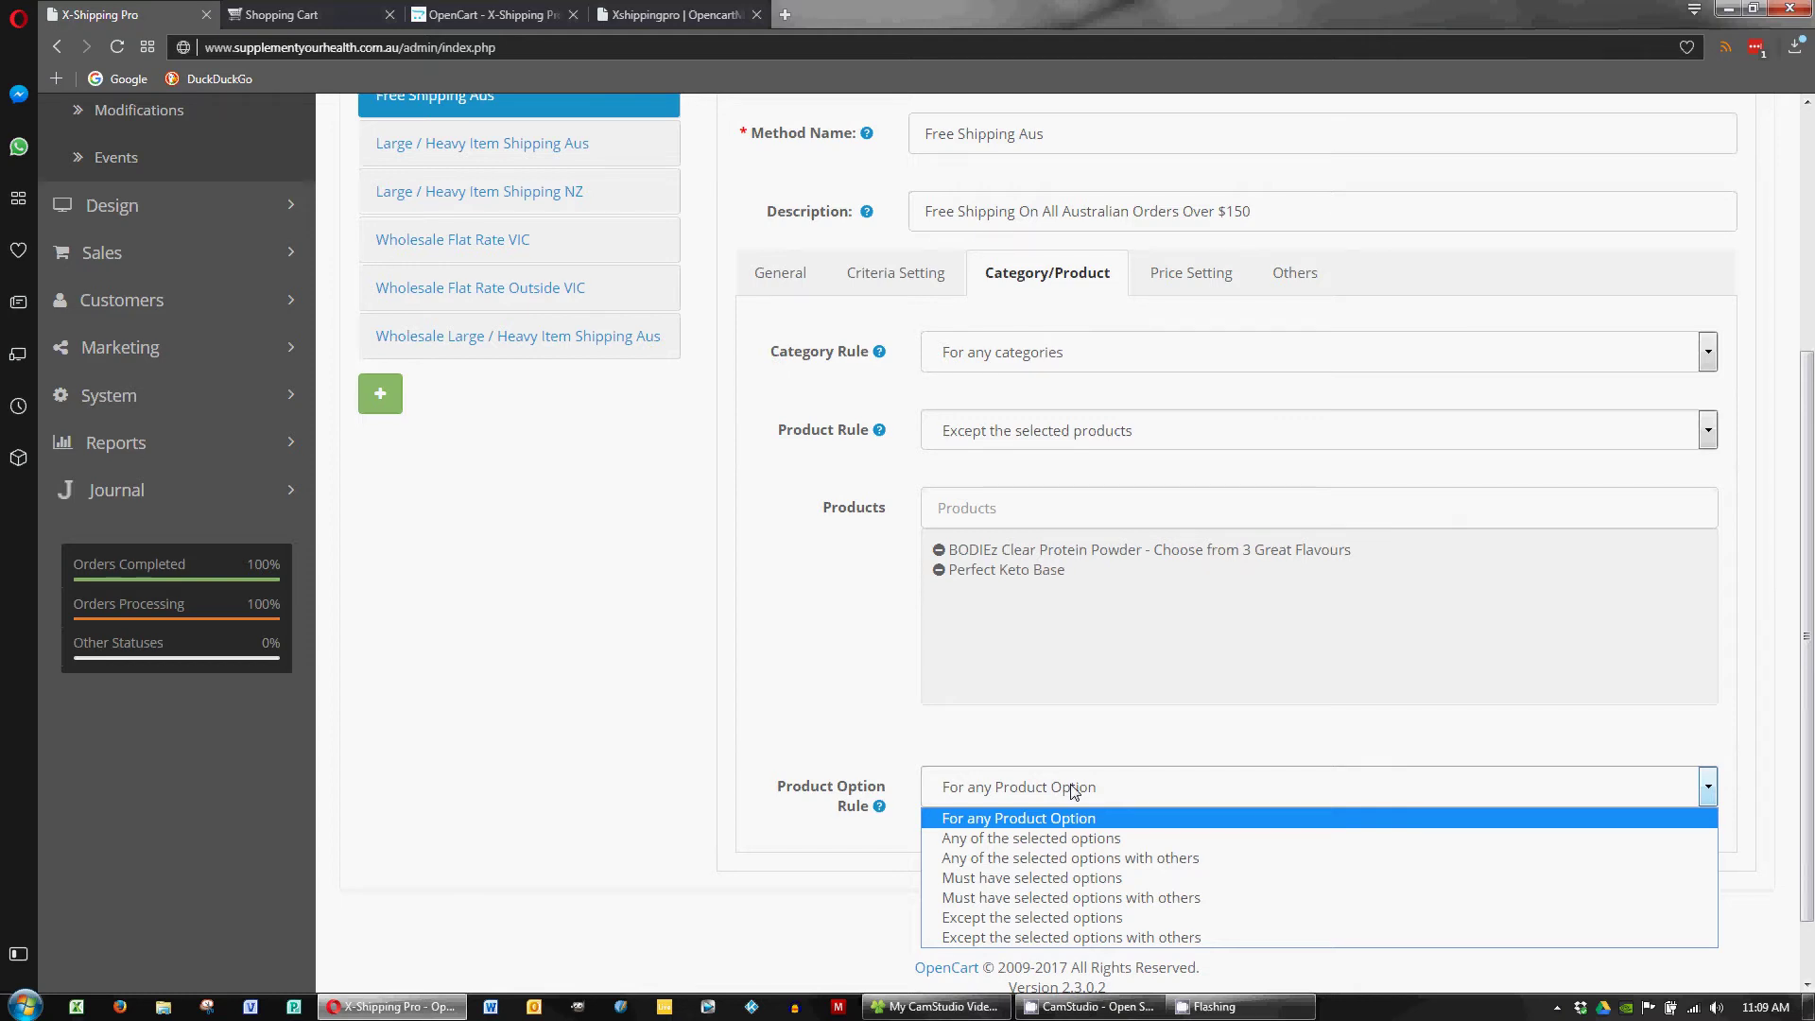
pyautogui.click(959, 724)
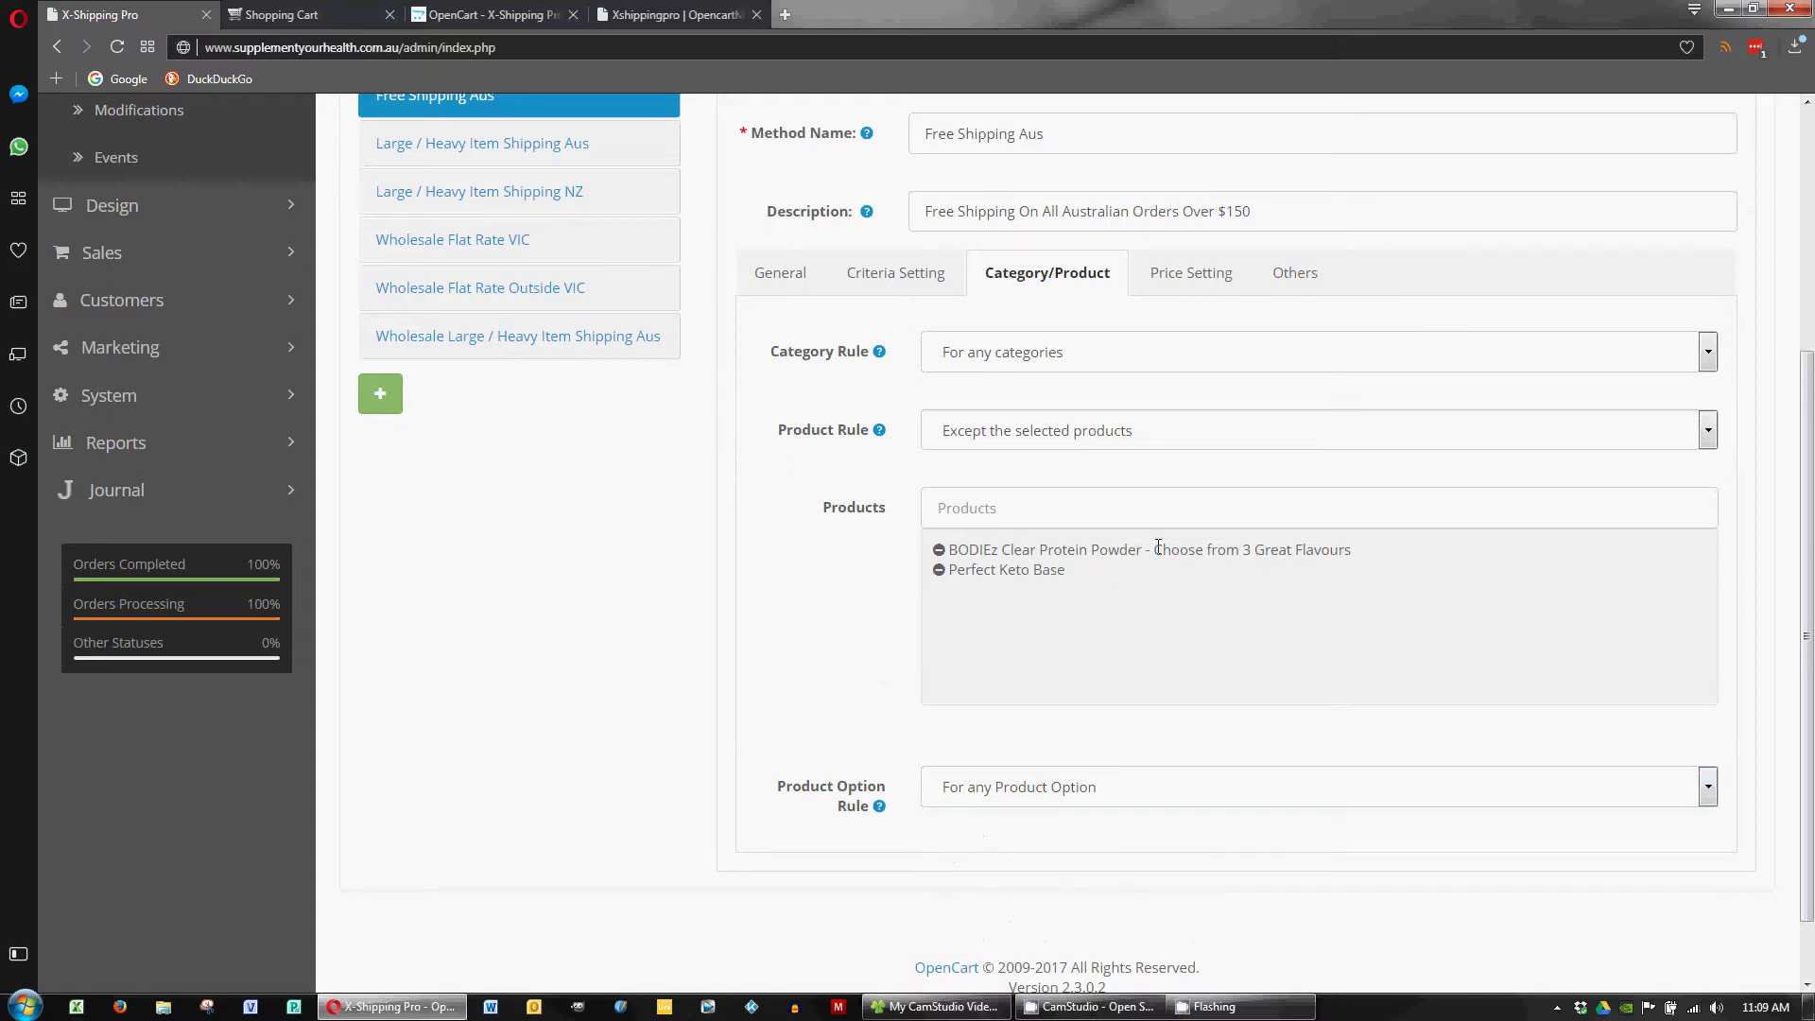
pyautogui.click(1215, 289)
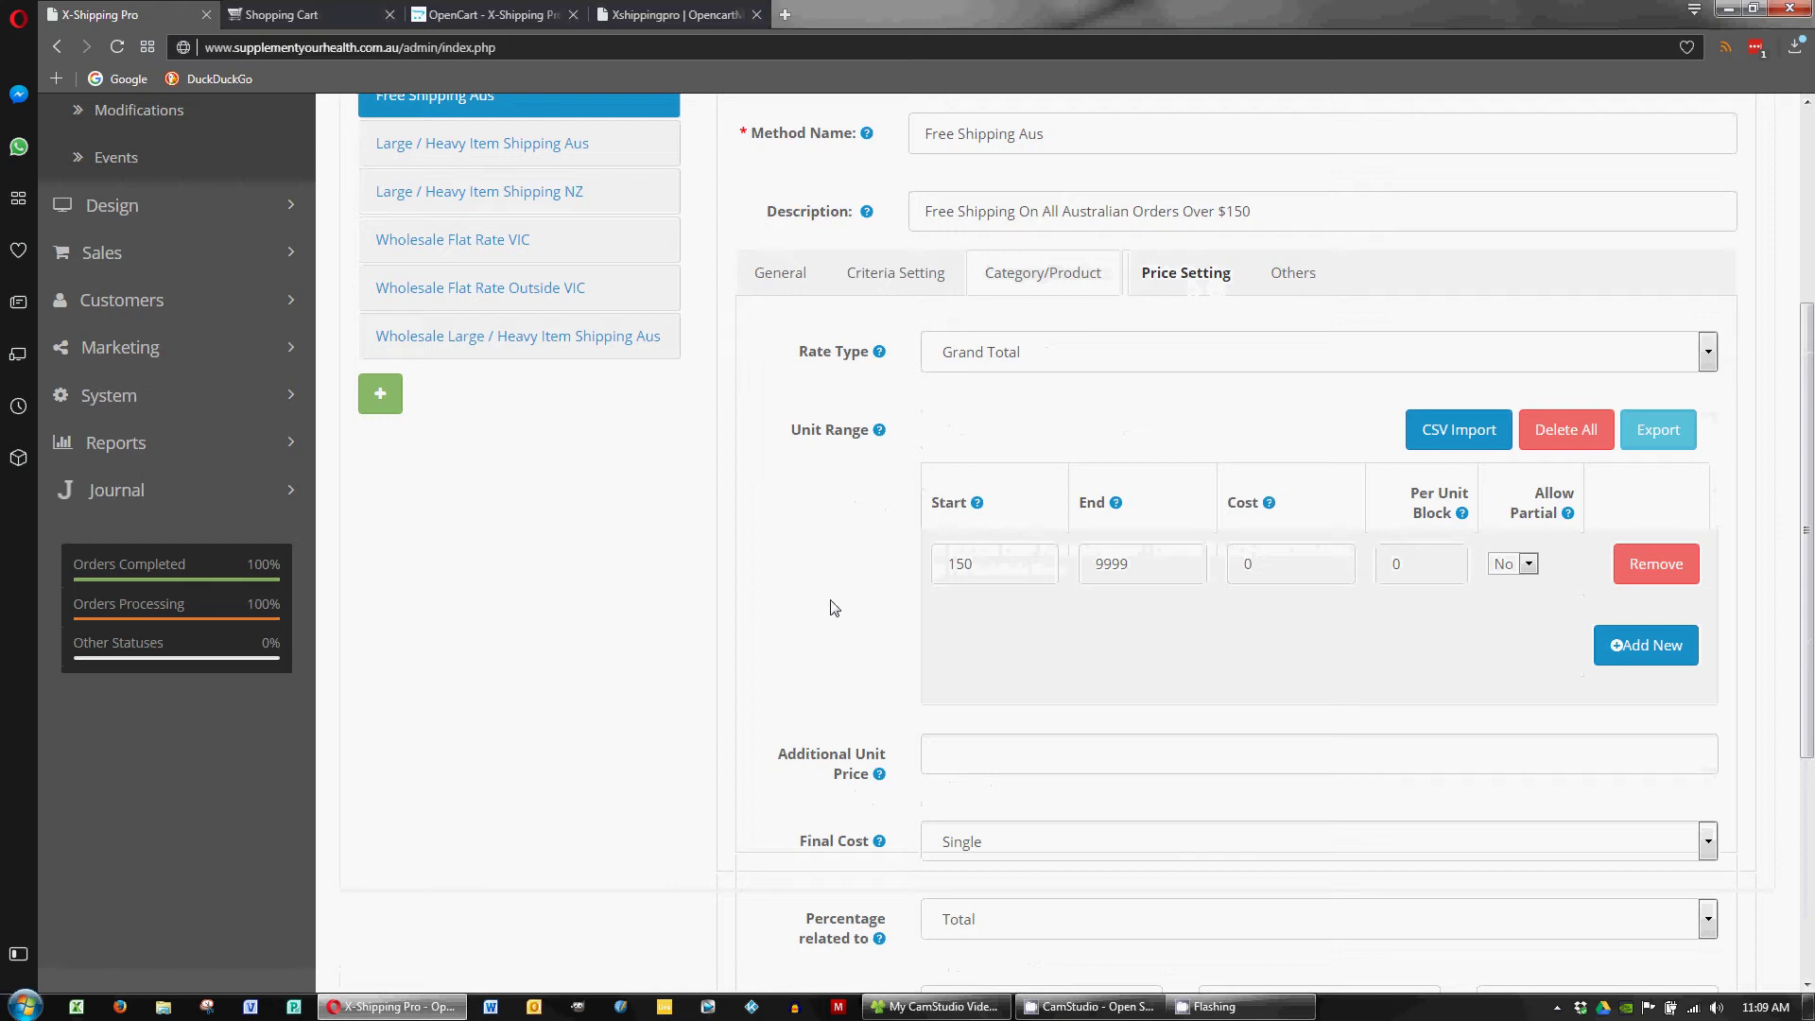
# - Confirm the Grand Total rate type and the 150–9999 range costing 0 with Per Unit Block 0
pyautogui.scroll(-1, 822, 558)
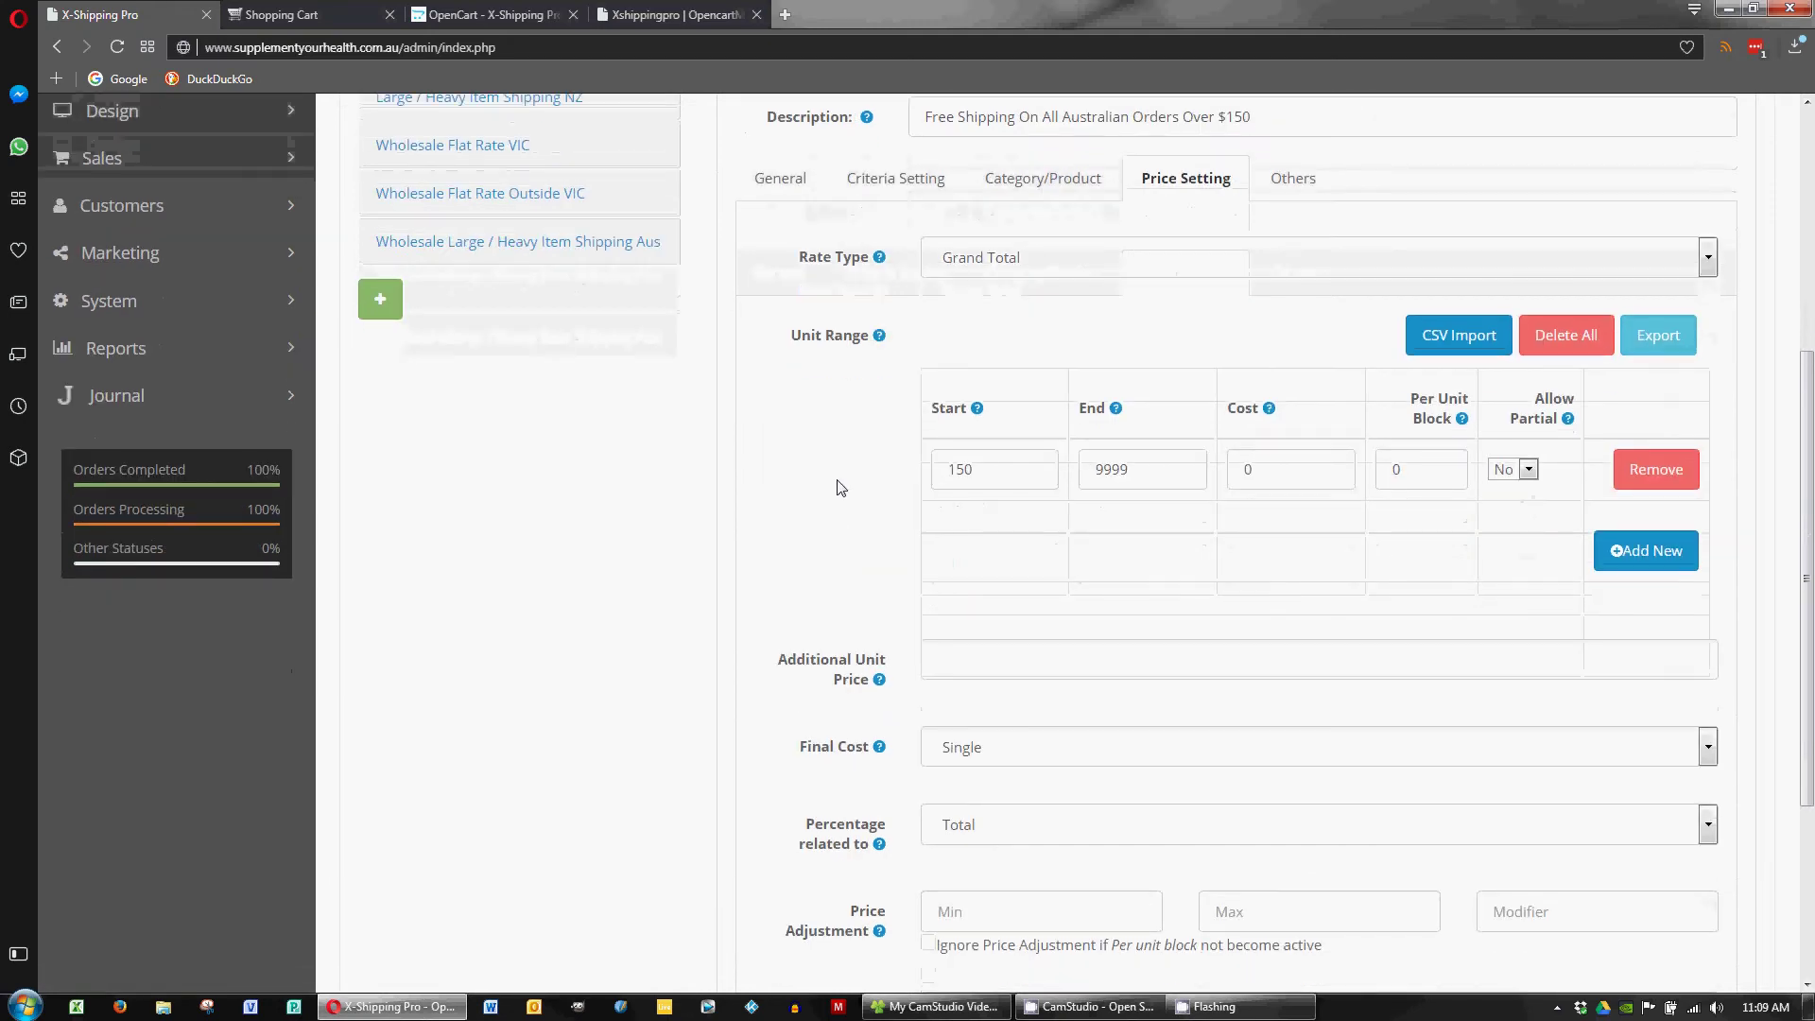
pyautogui.click(955, 265)
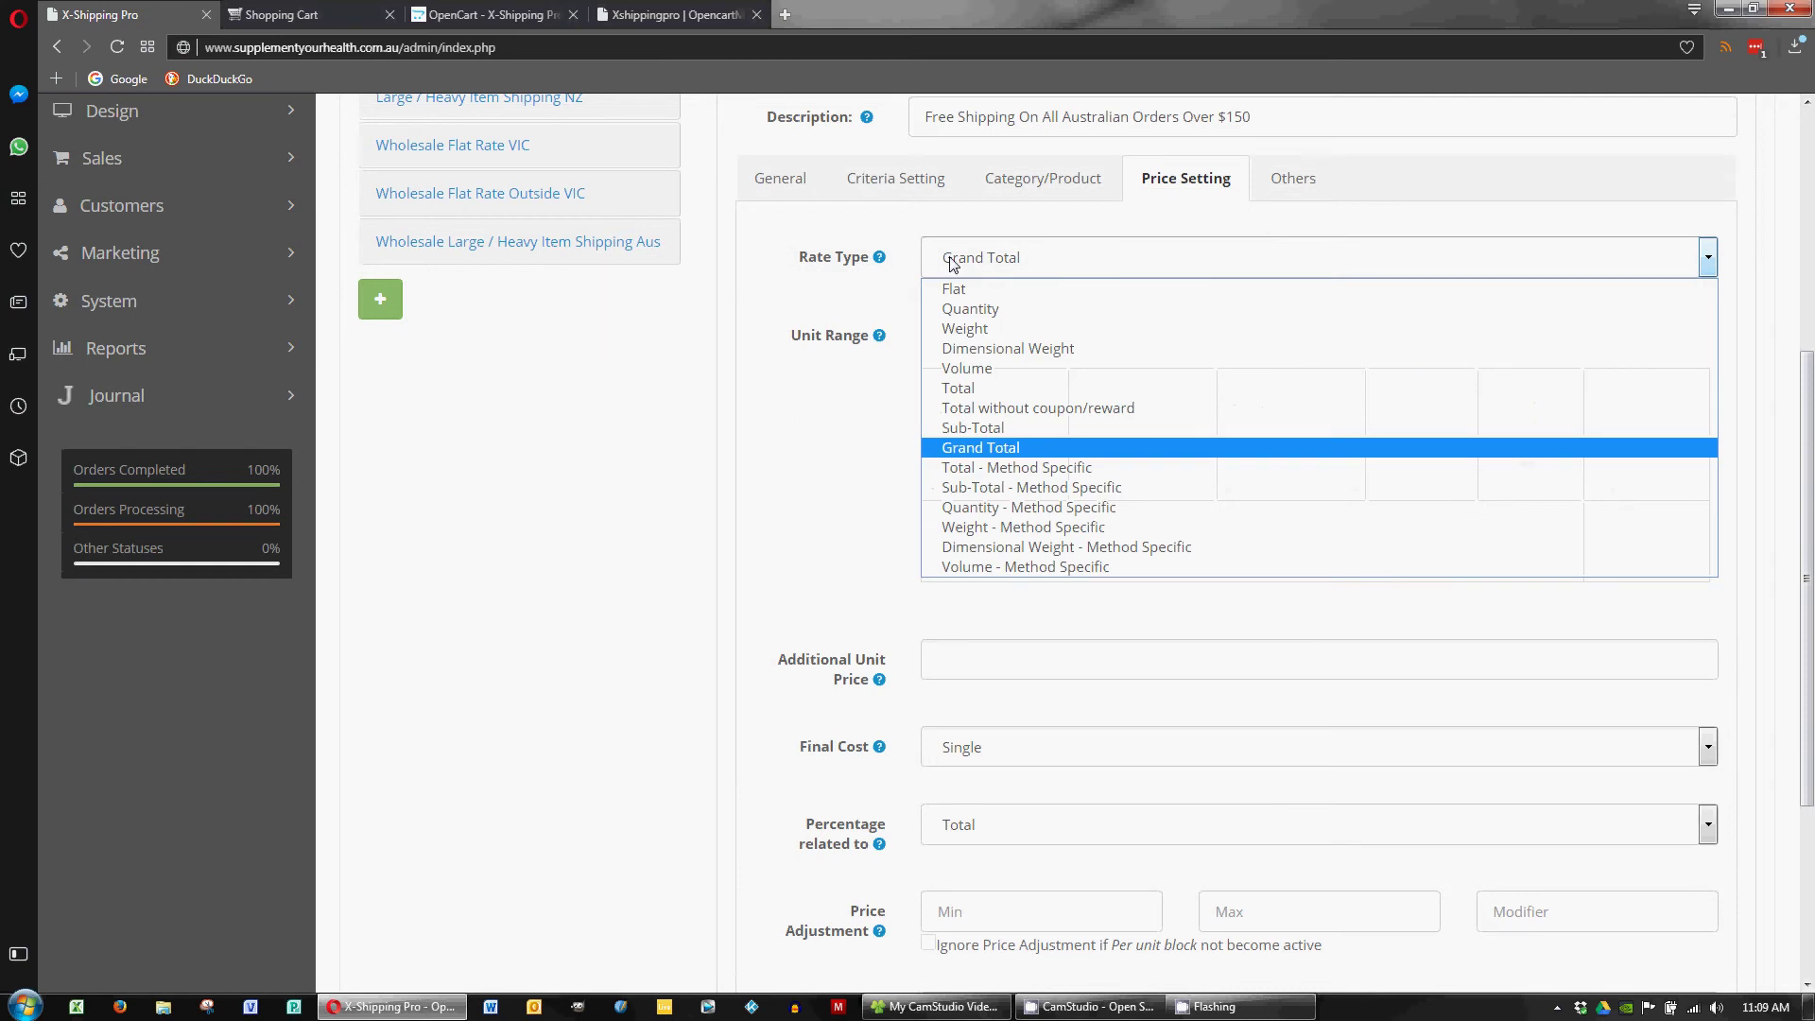
pyautogui.click(953, 263)
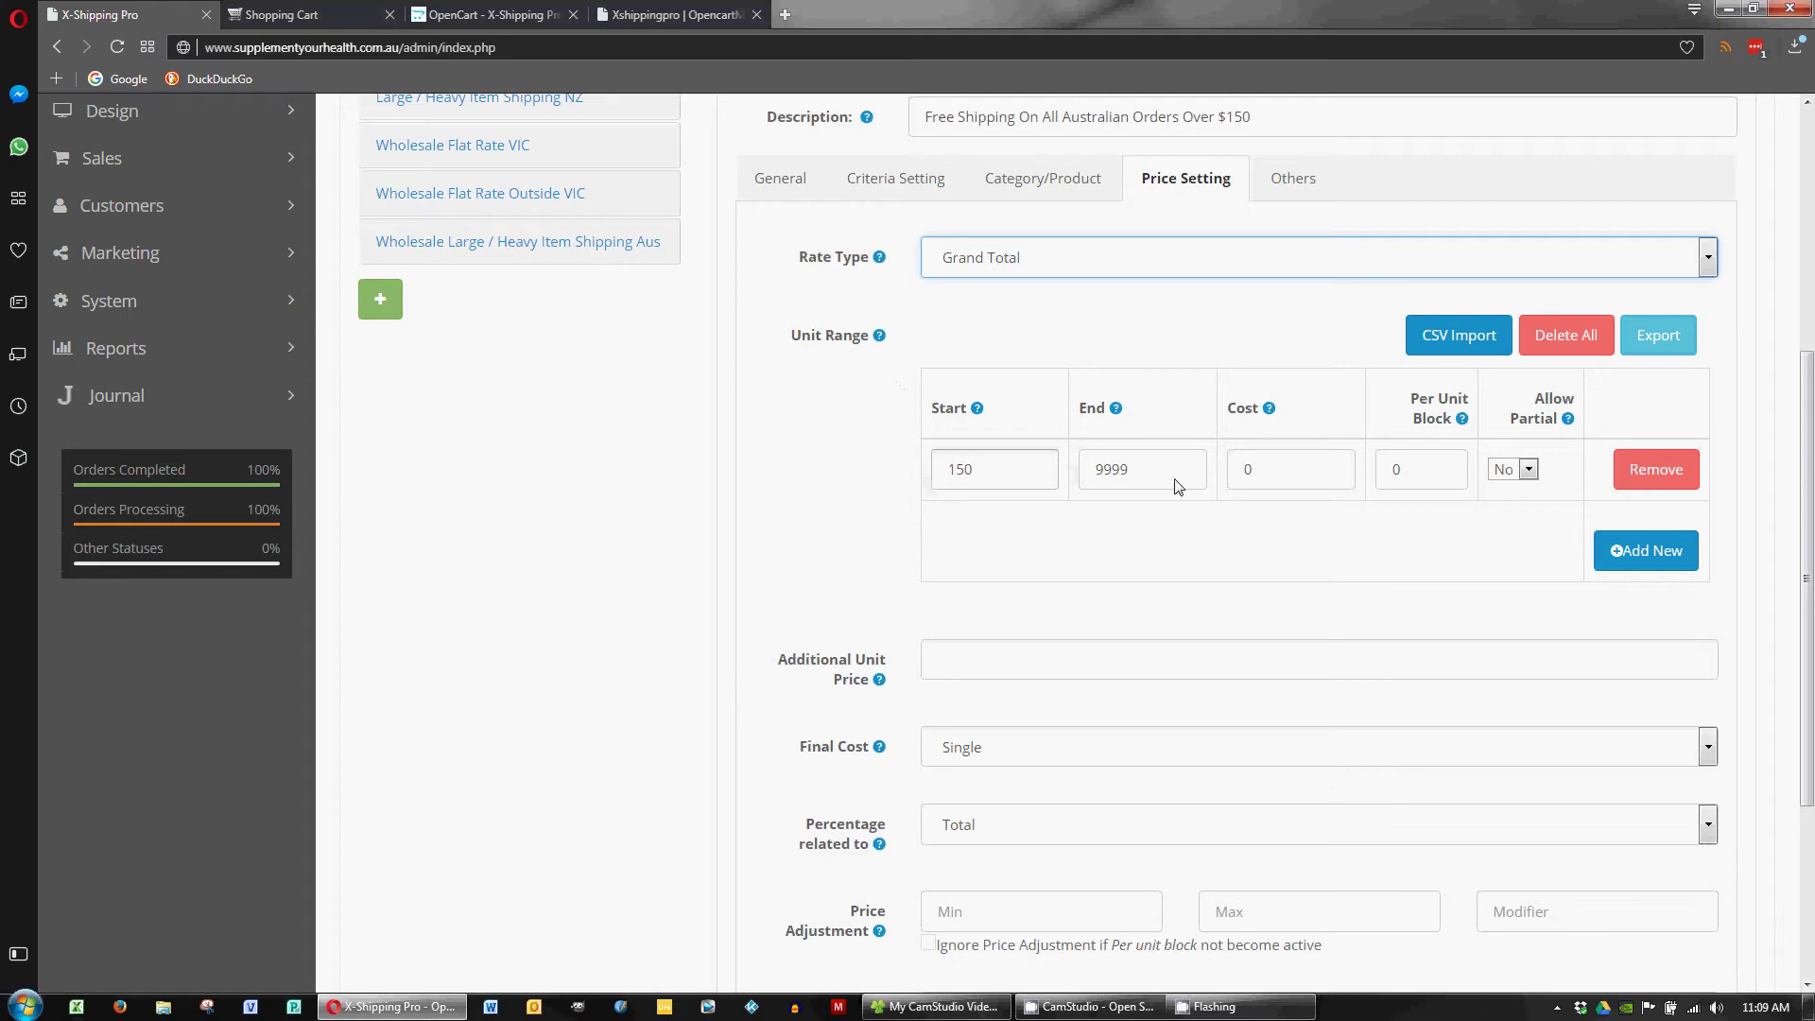
pyautogui.click(1146, 467)
pyautogui.click(1272, 453)
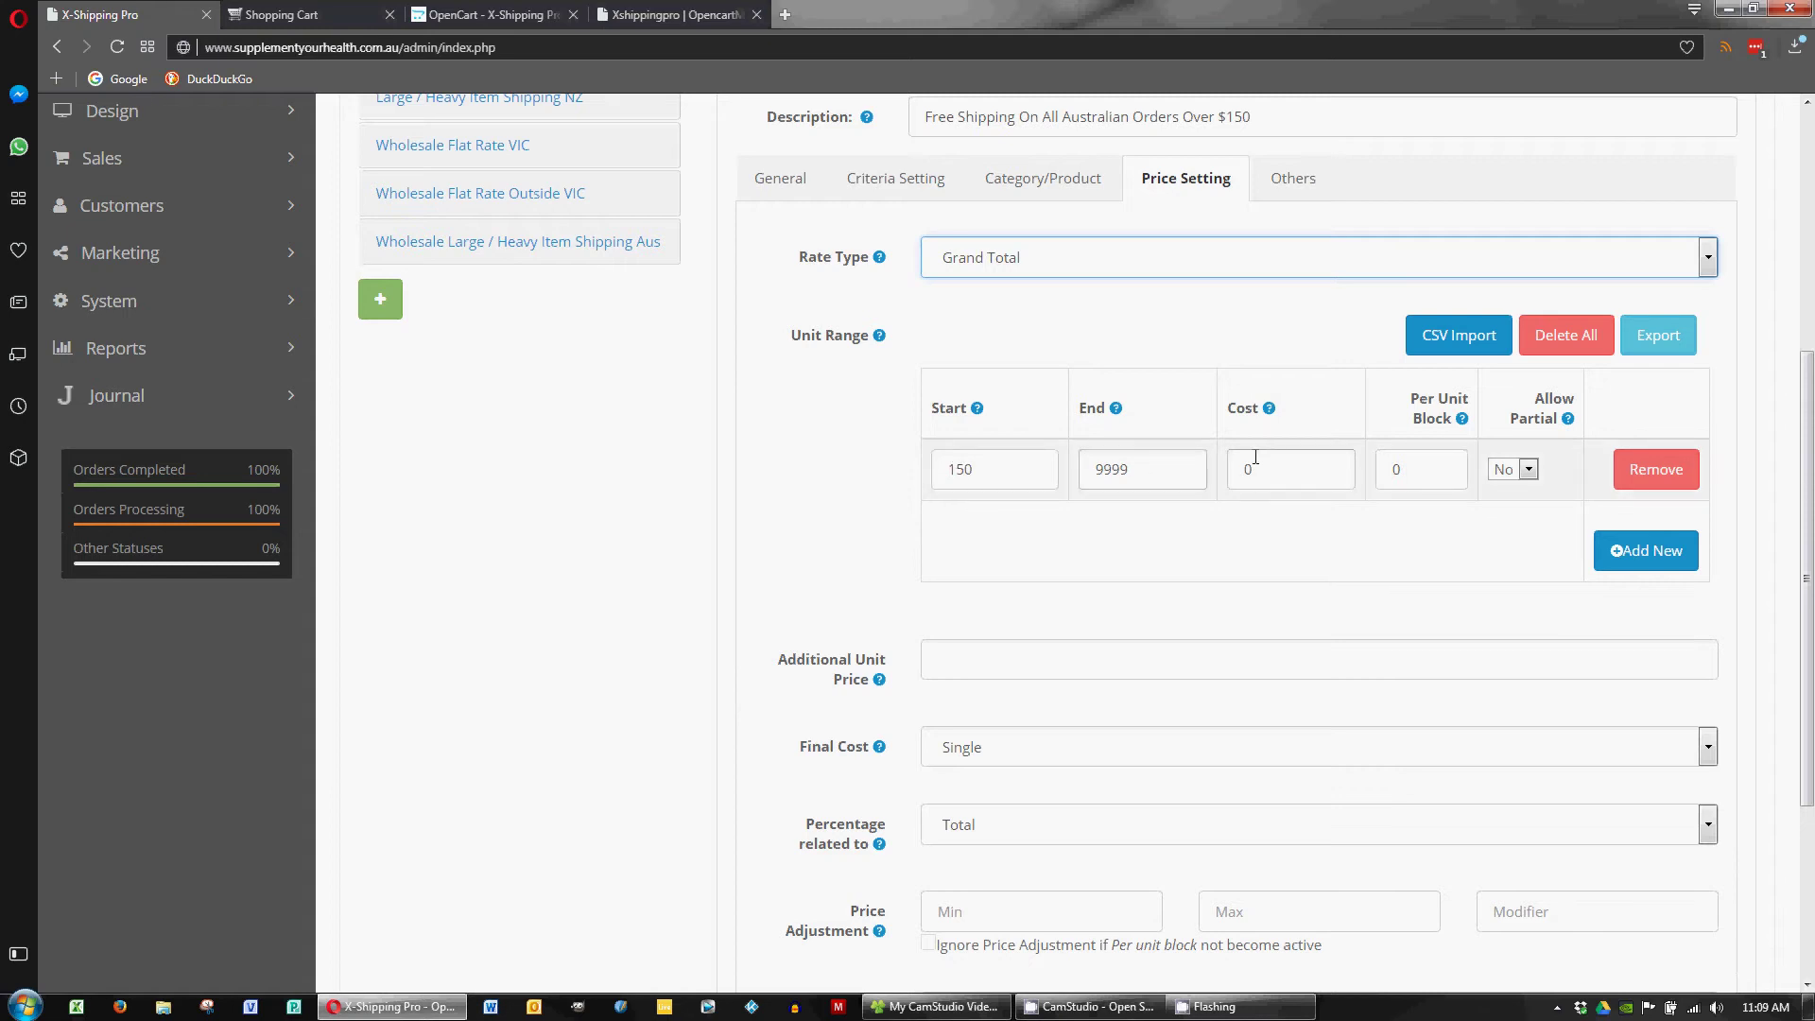
pyautogui.click(1424, 473)
pyautogui.moveTo(1453, 421)
pyautogui.scroll(-2, 799, 558)
pyautogui.scroll(-2, 794, 562)
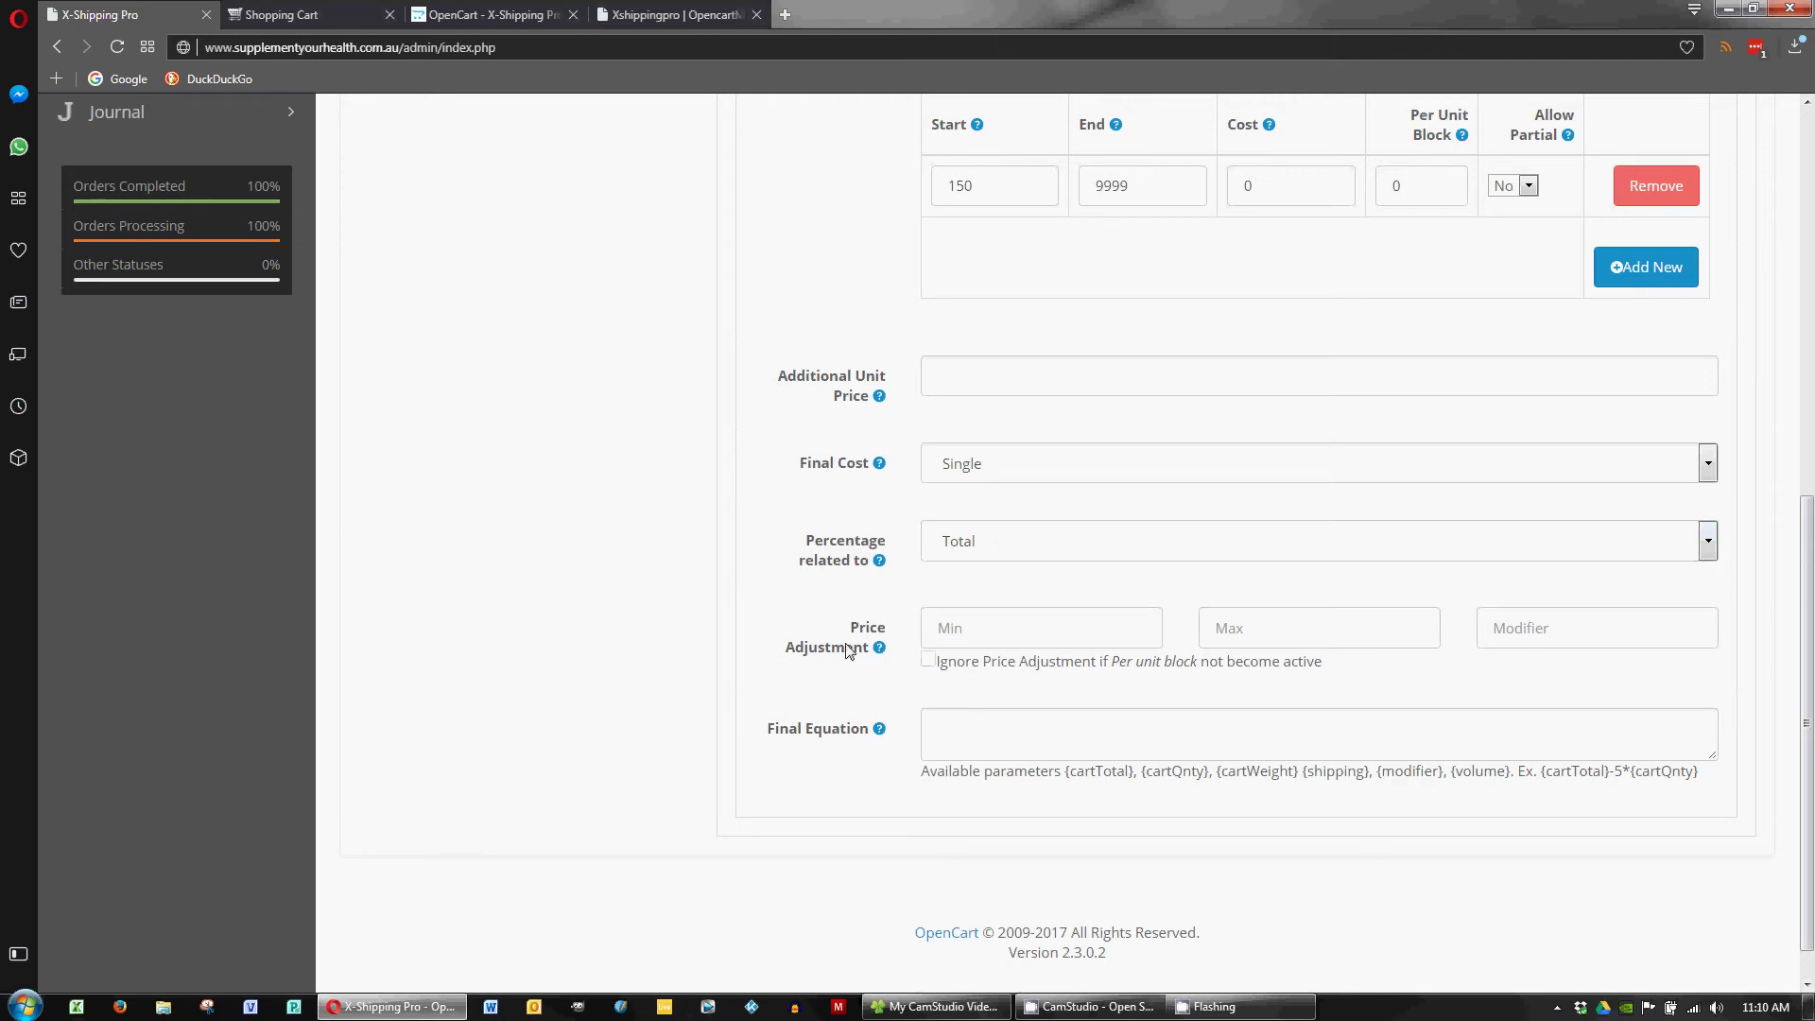
pyautogui.scroll(3, 802, 662)
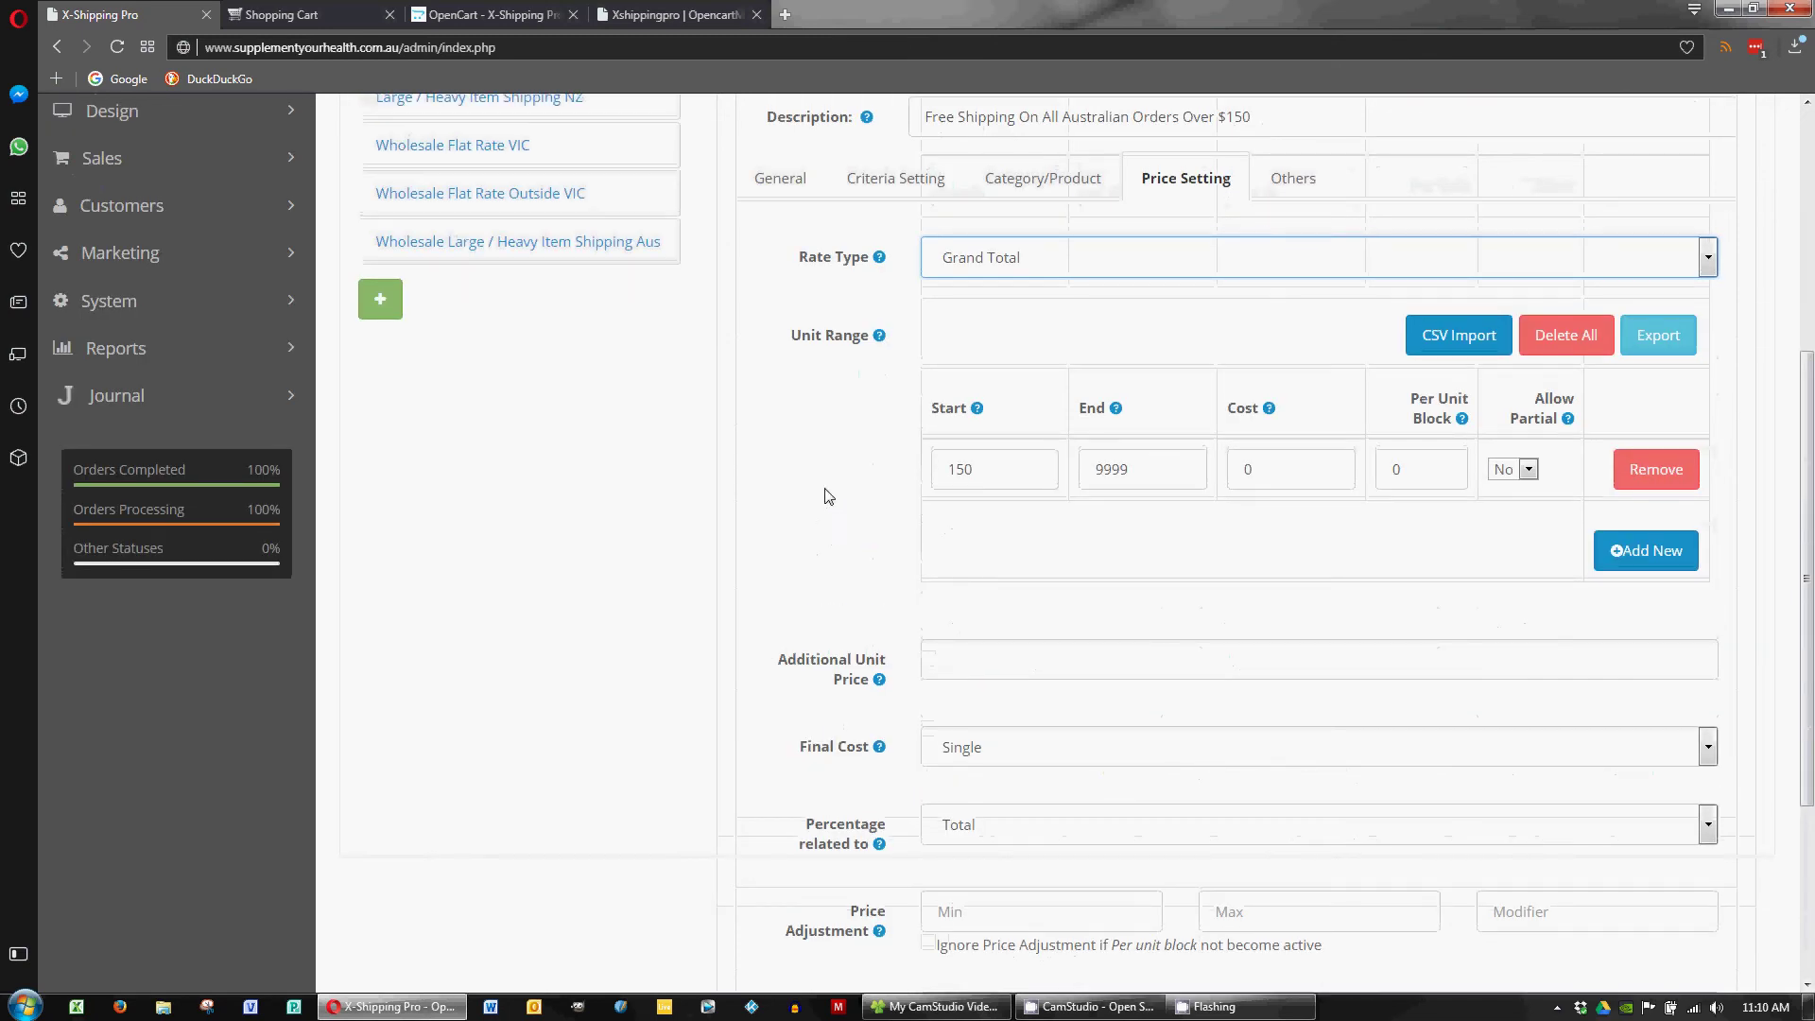
# - Review the Others settings: all weekdays allowed, hiding Flat Rate Aus, Flat Rate NZ and Large / Heavy Item Shipping Aus
pyautogui.click(1291, 178)
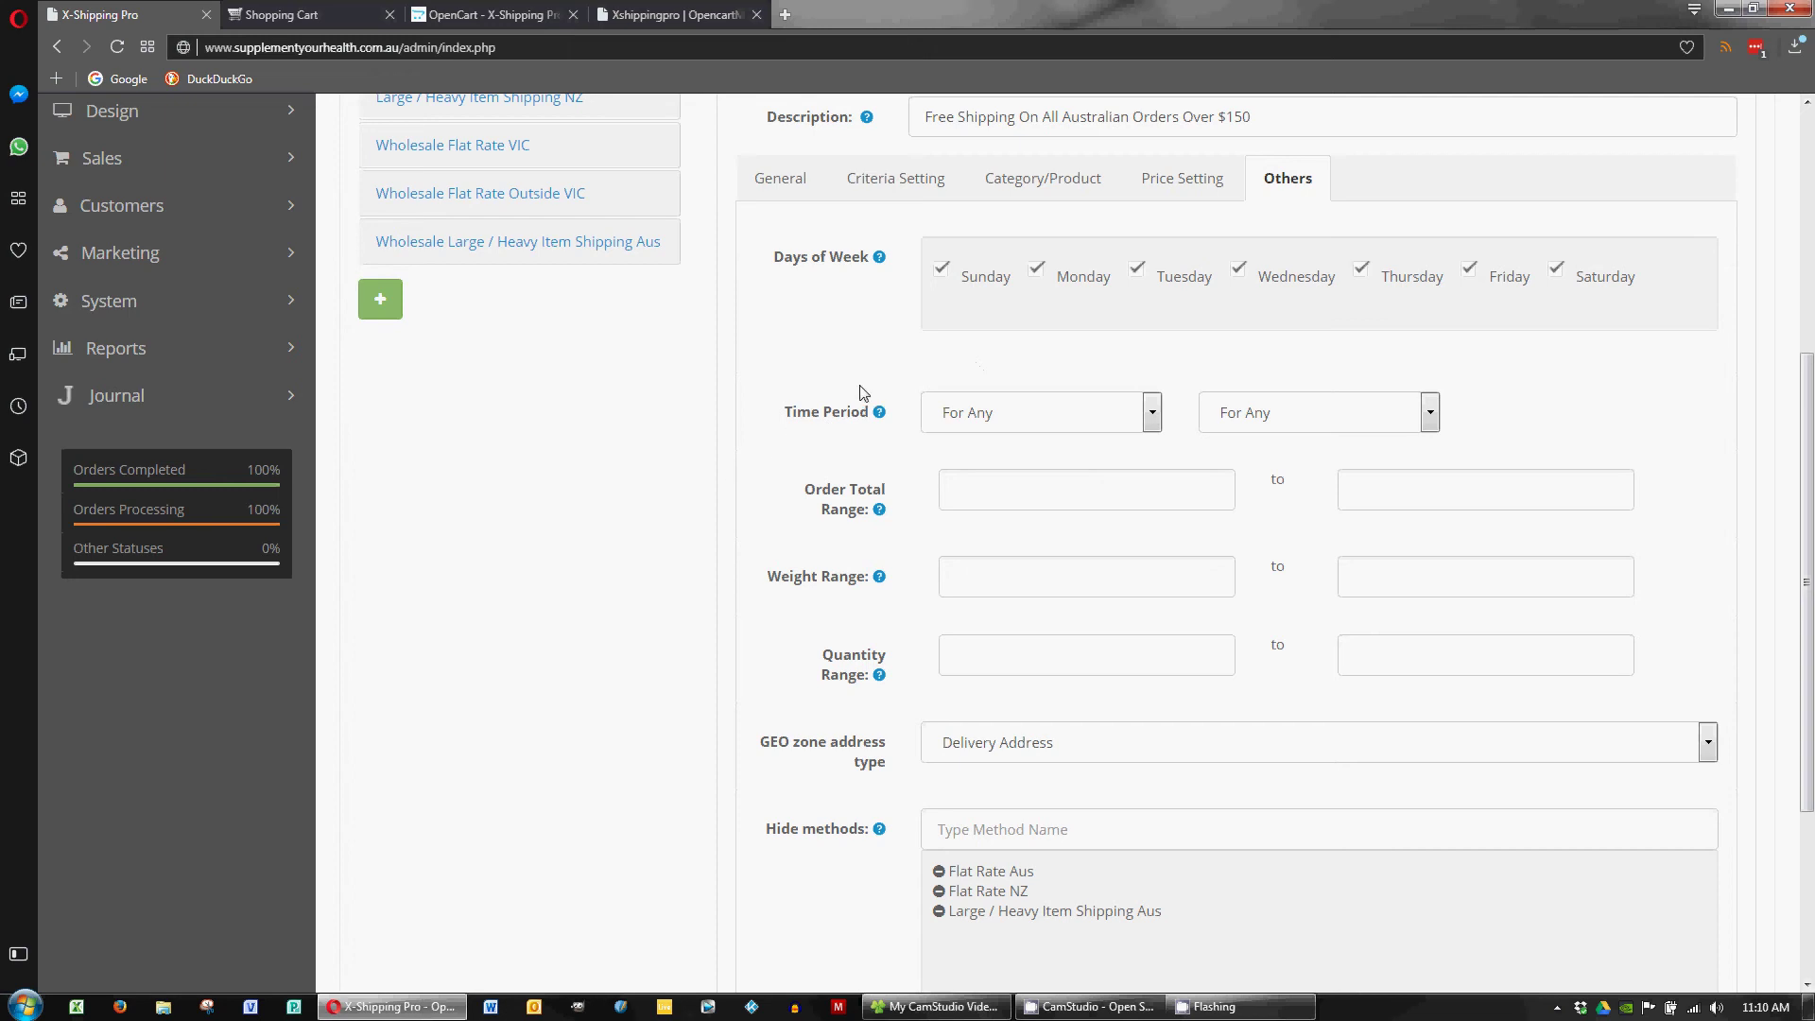
pyautogui.scroll(-3, 766, 454)
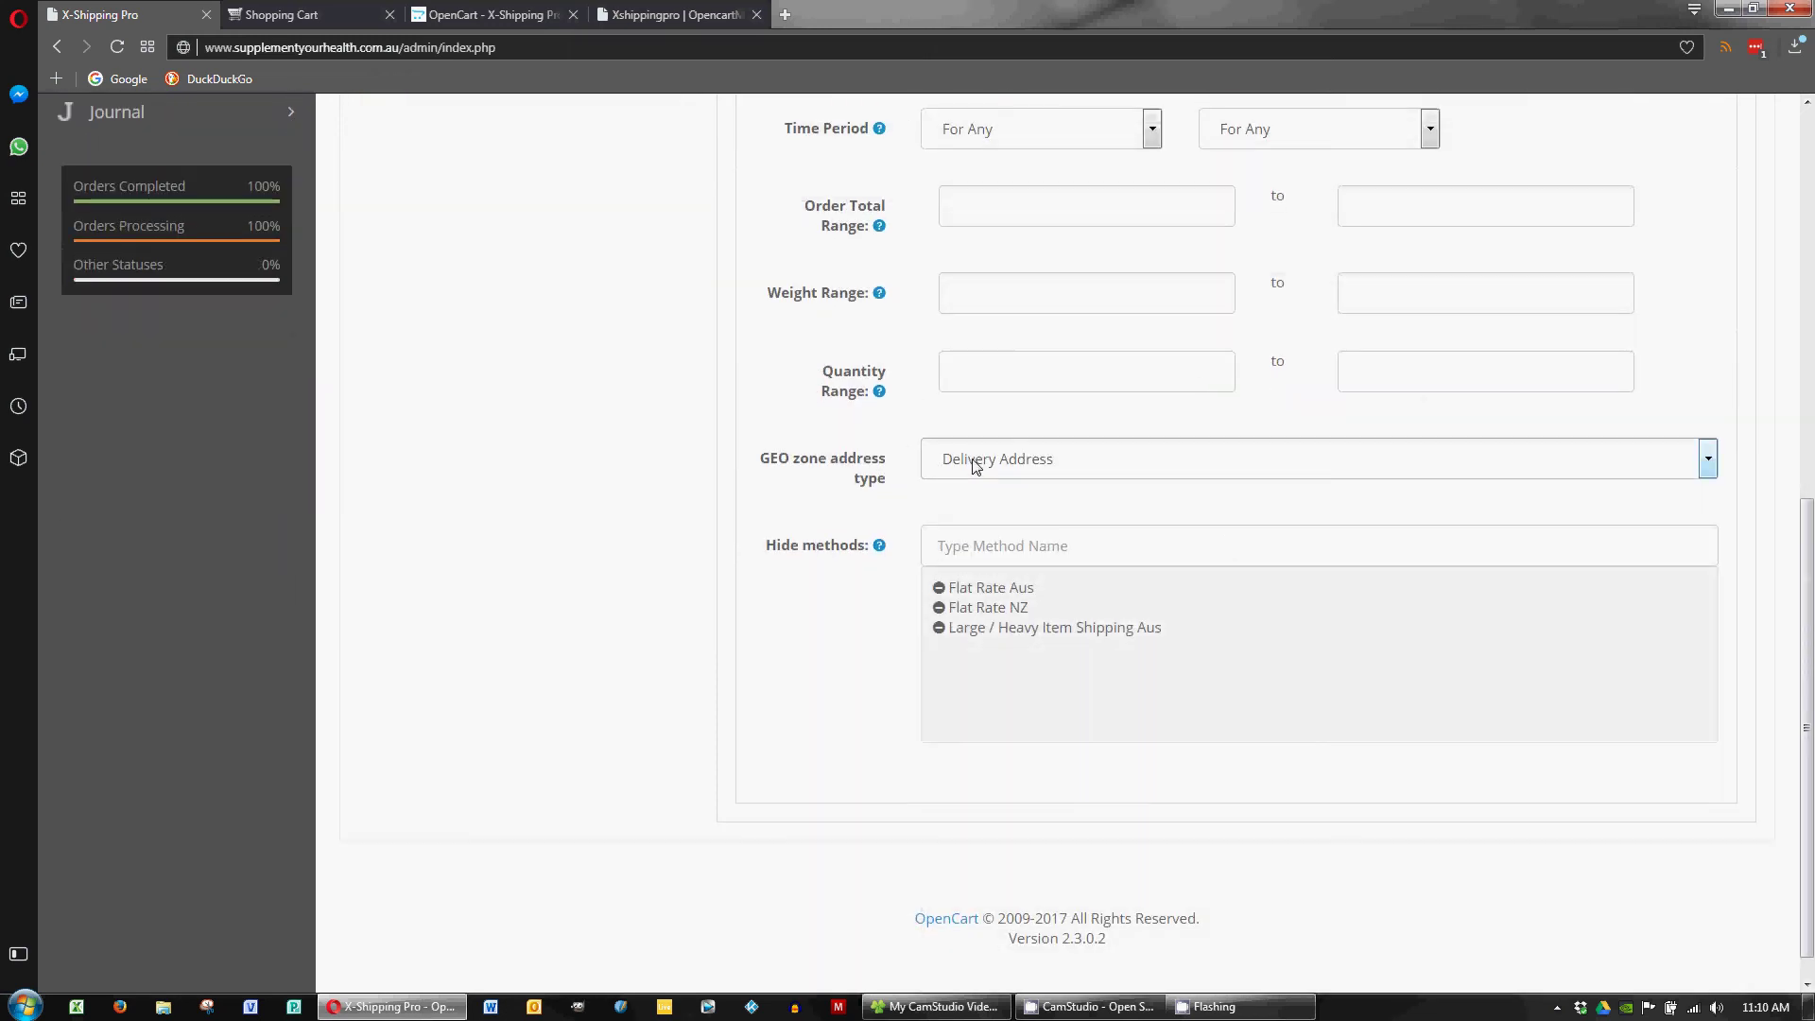
pyautogui.moveTo(872, 553)
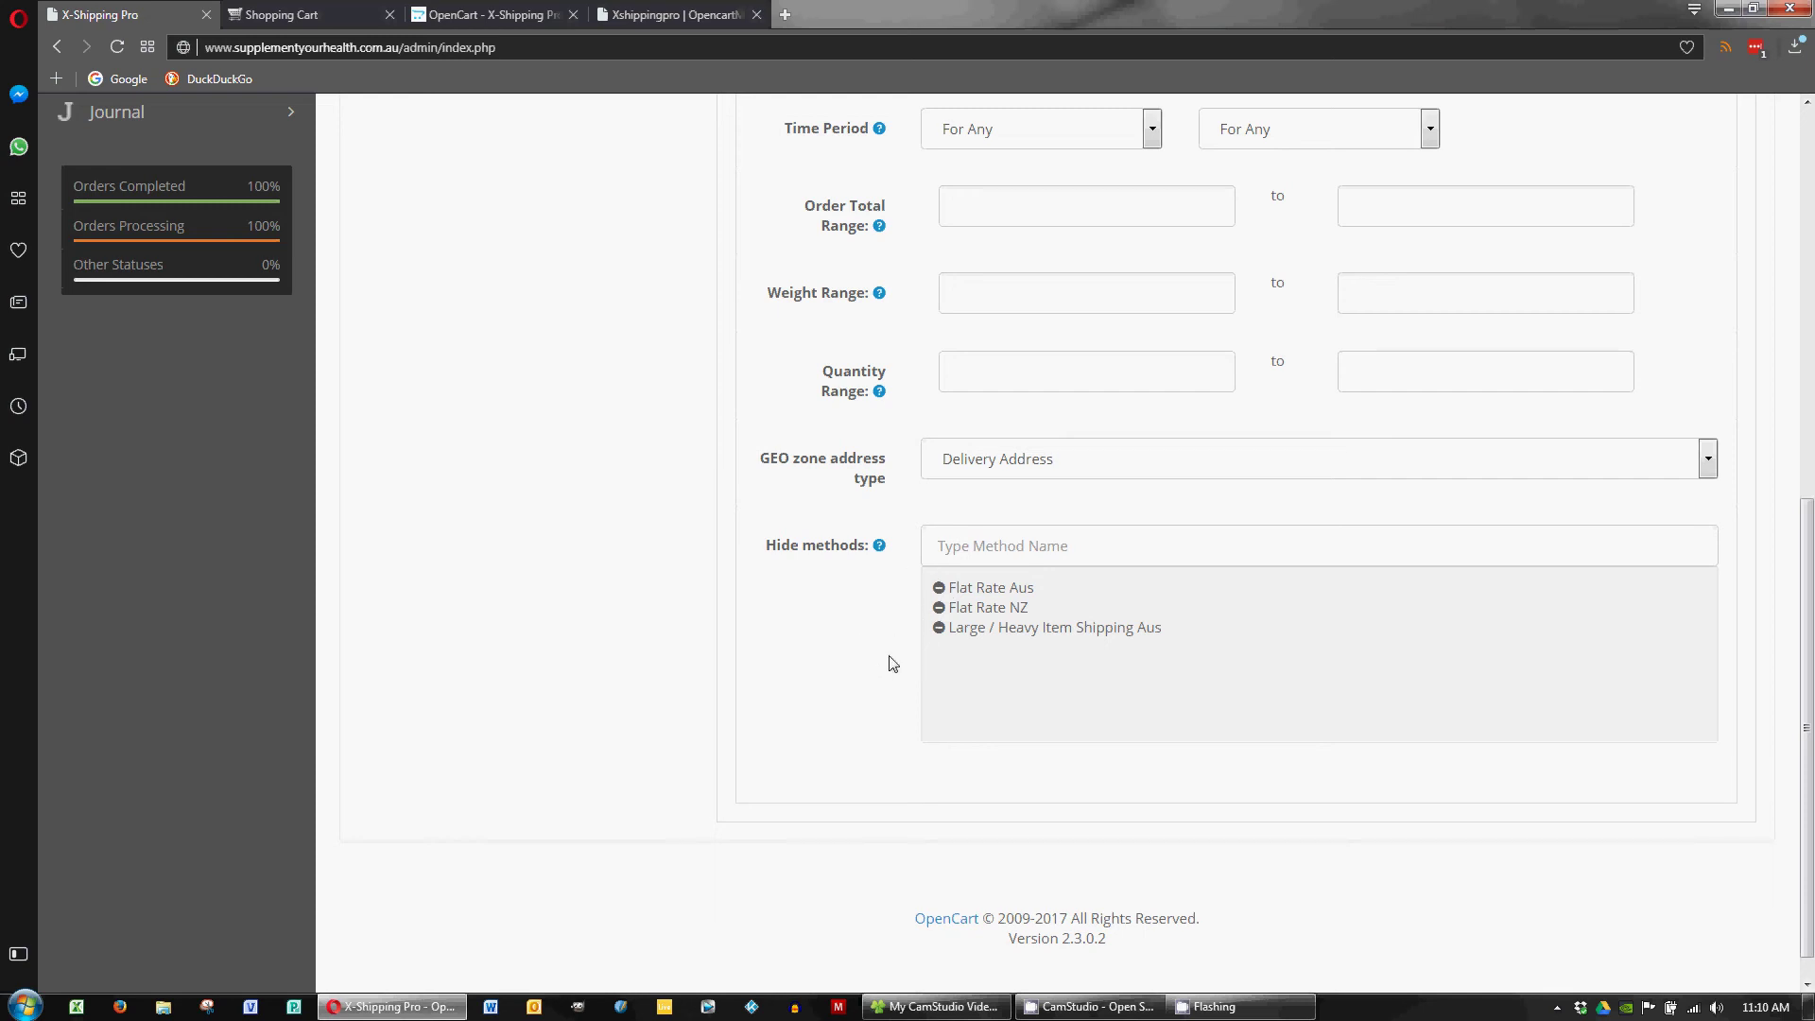
pyautogui.scroll(4, 792, 634)
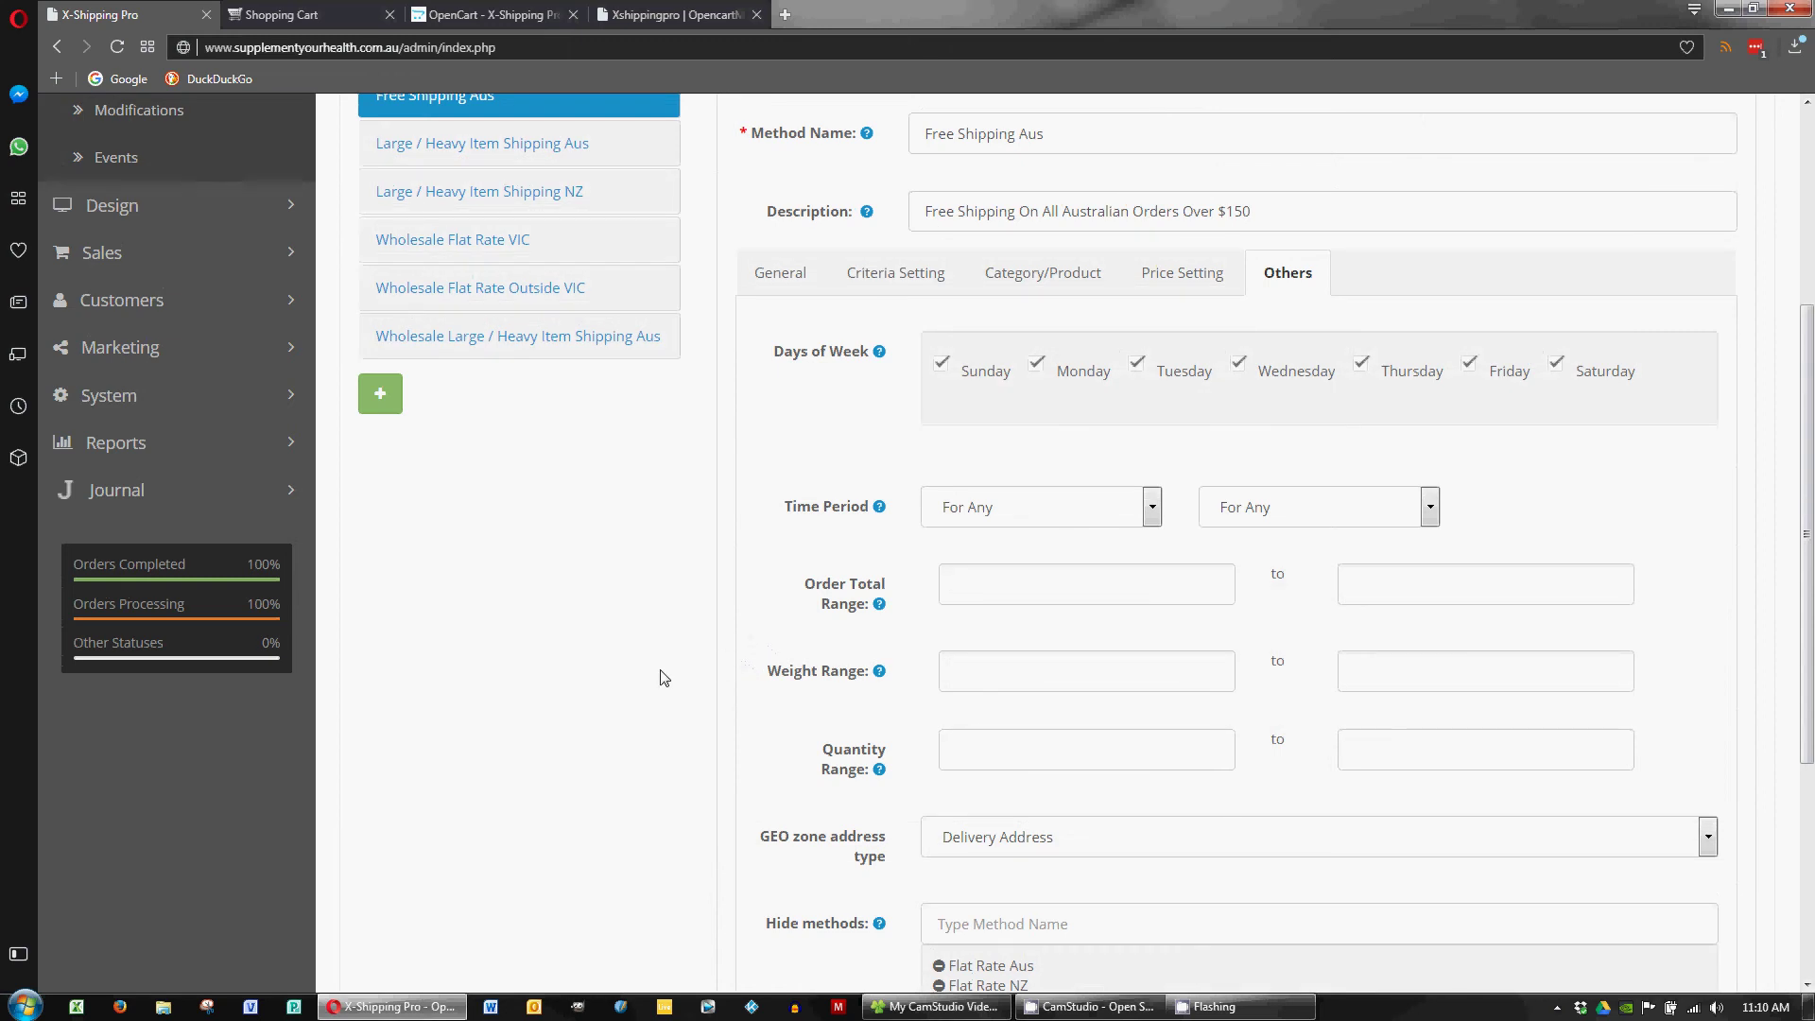
pyautogui.scroll(2, 652, 679)
# - Remove the BODIEz protein powder from the storefront cart
pyautogui.click(283, 14)
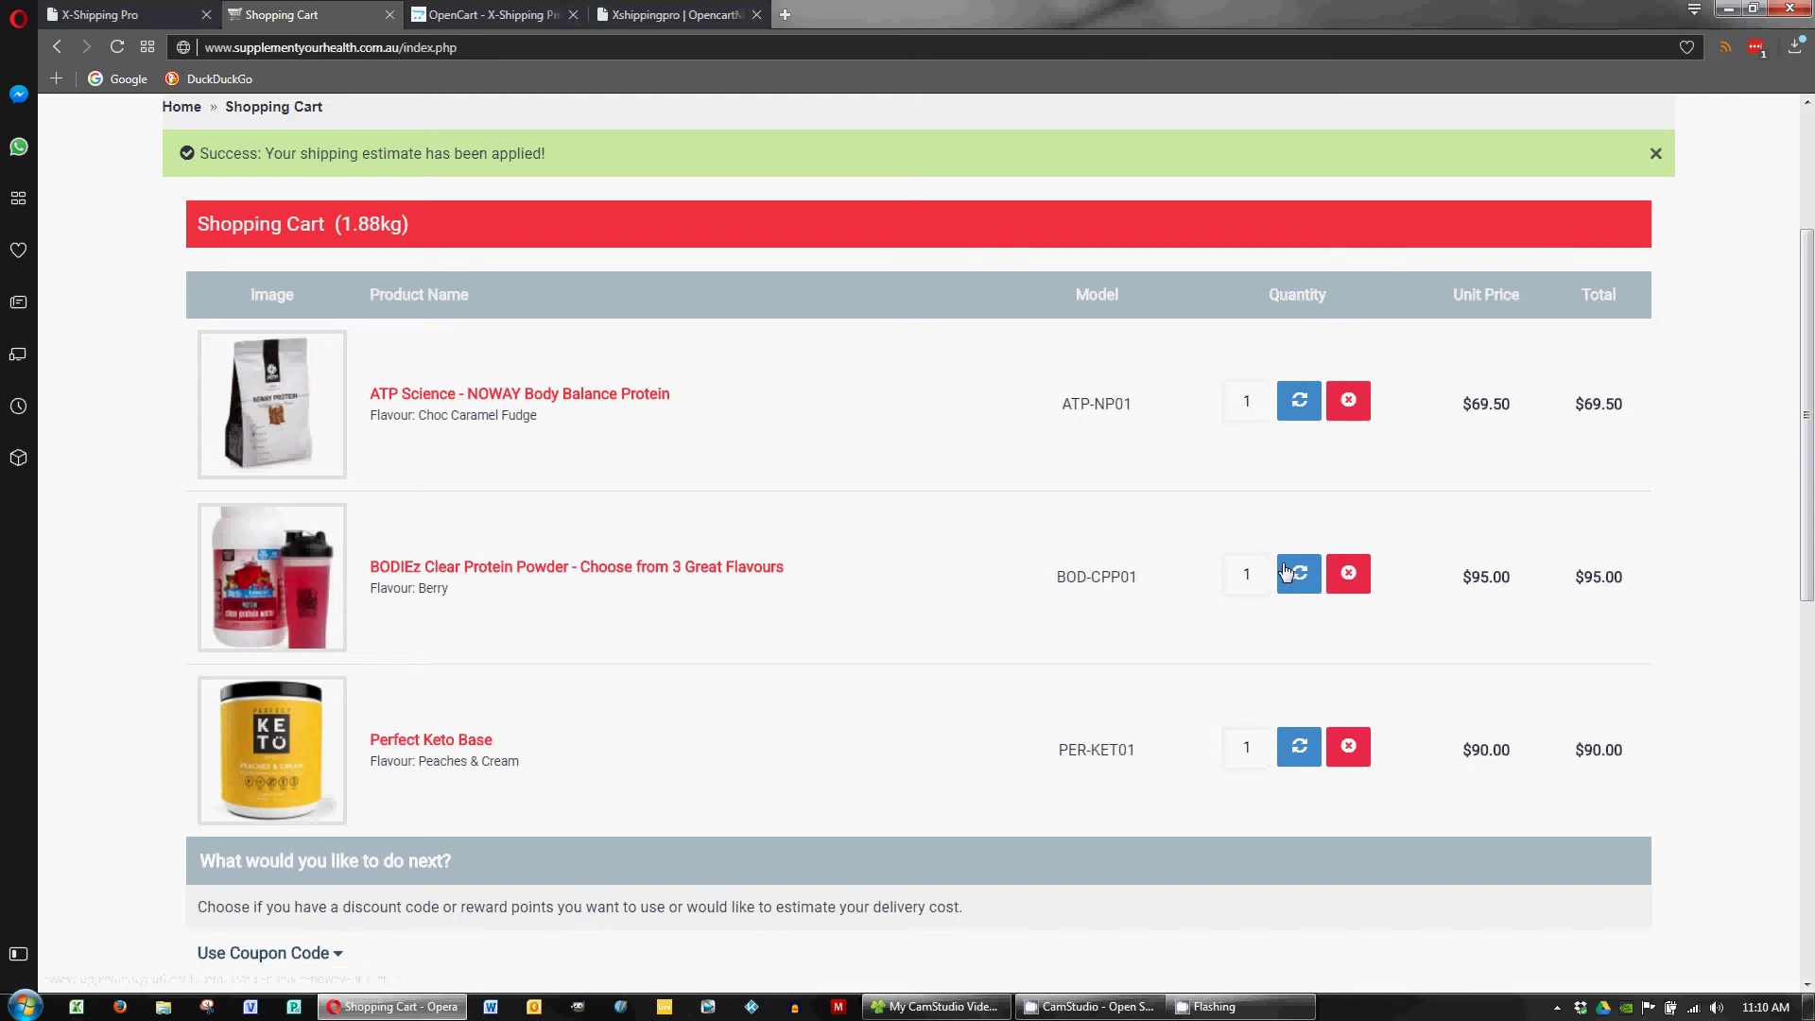
pyautogui.click(1350, 576)
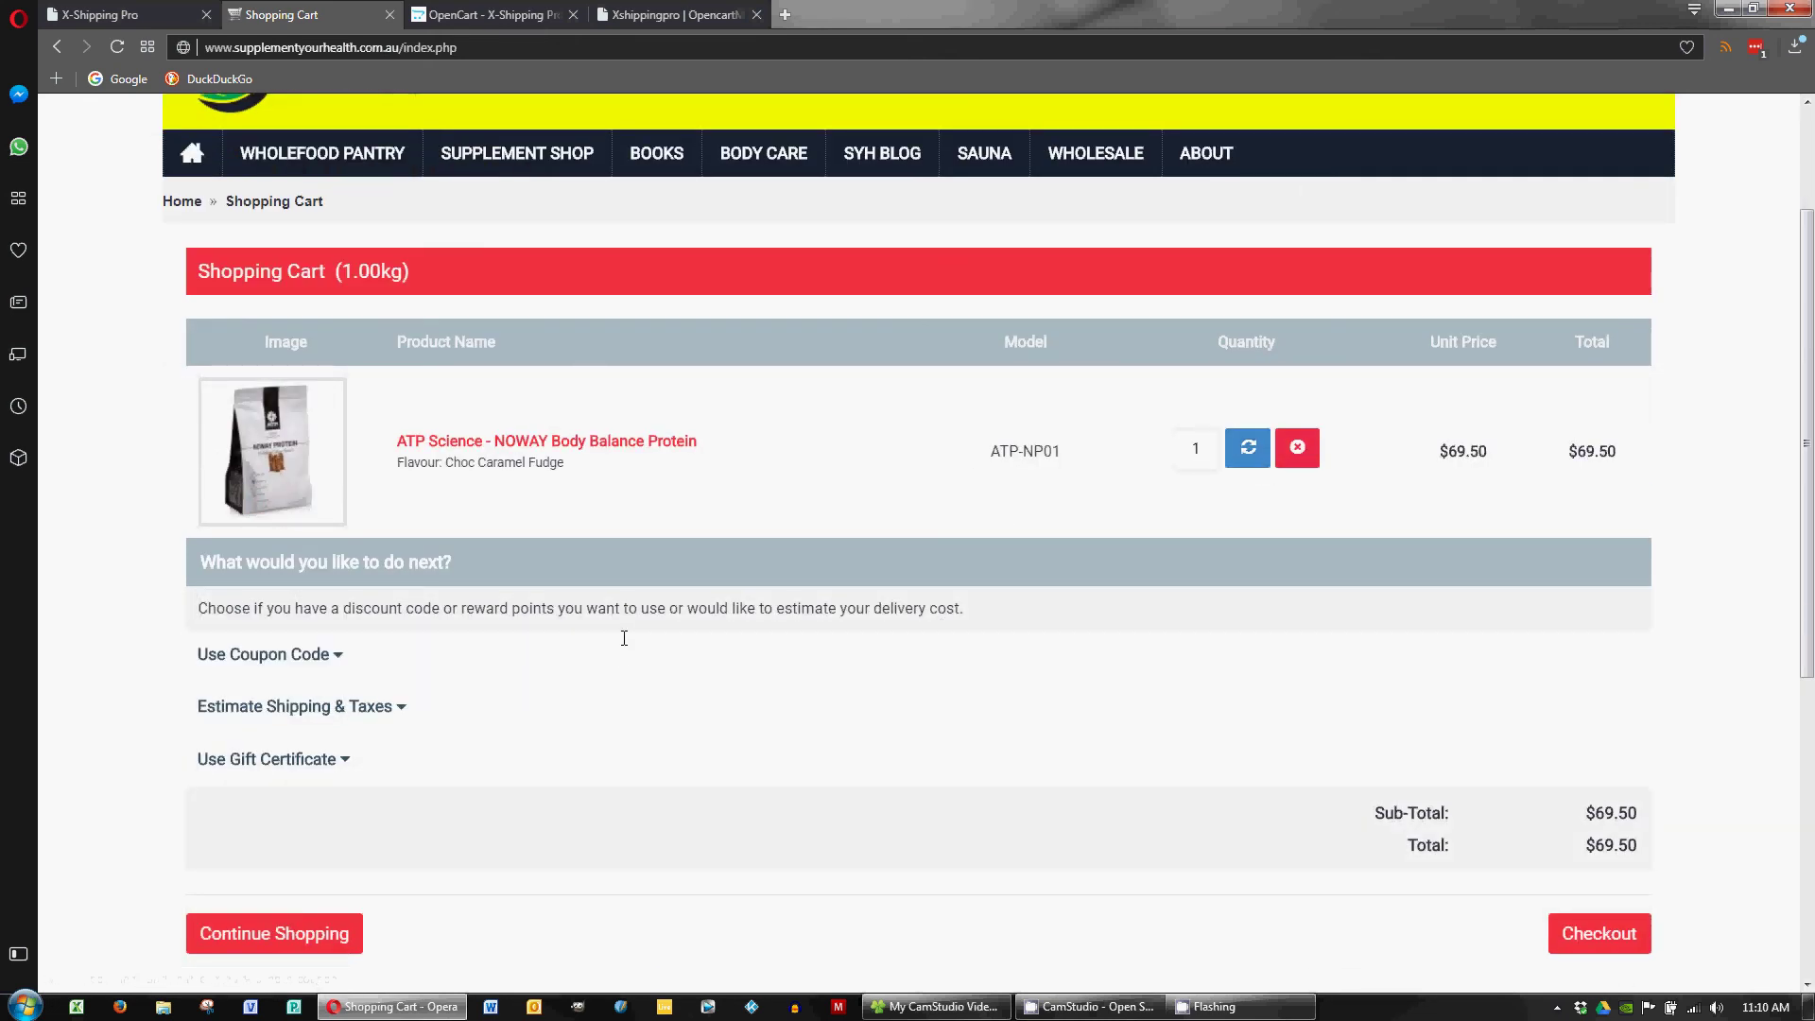
pyautogui.scroll(-2, 619, 636)
# - Get a shipping quote to Australia / New South Wales, showing only Flat Rate AUS $10.00, and dismiss it
pyautogui.click(393, 519)
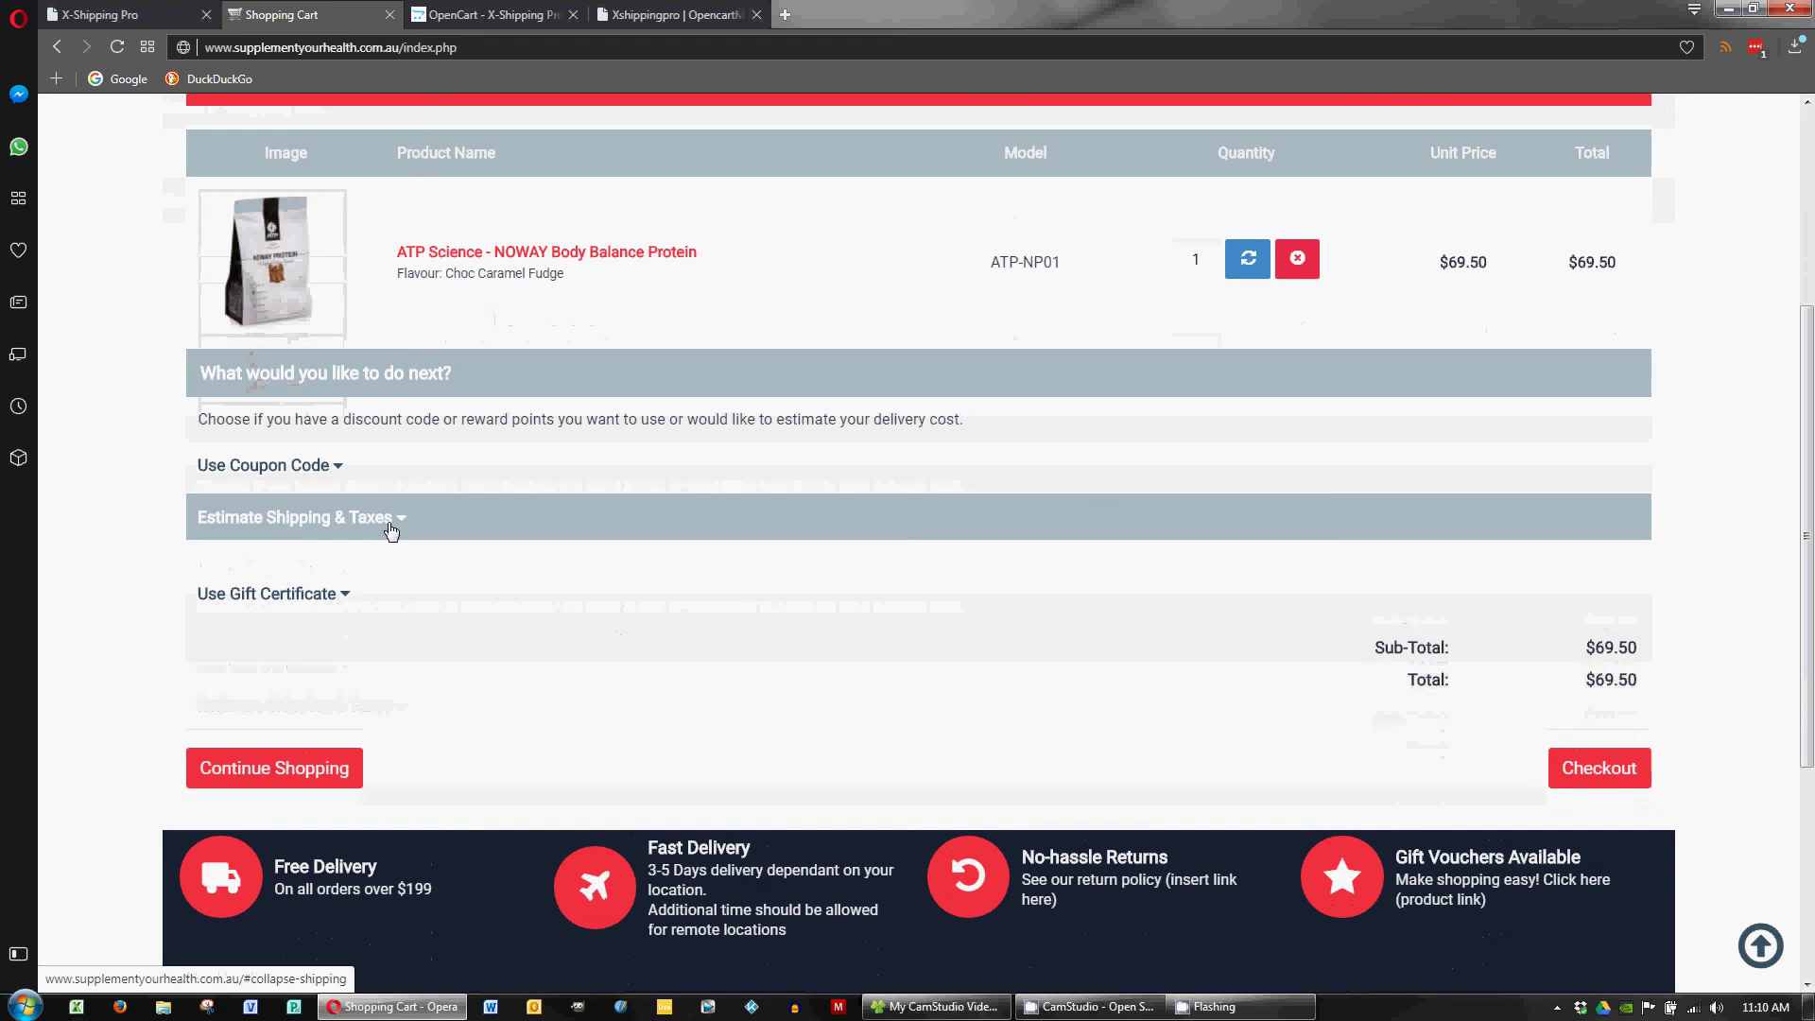
pyautogui.click(624, 636)
pyautogui.click(614, 673)
pyautogui.click(629, 688)
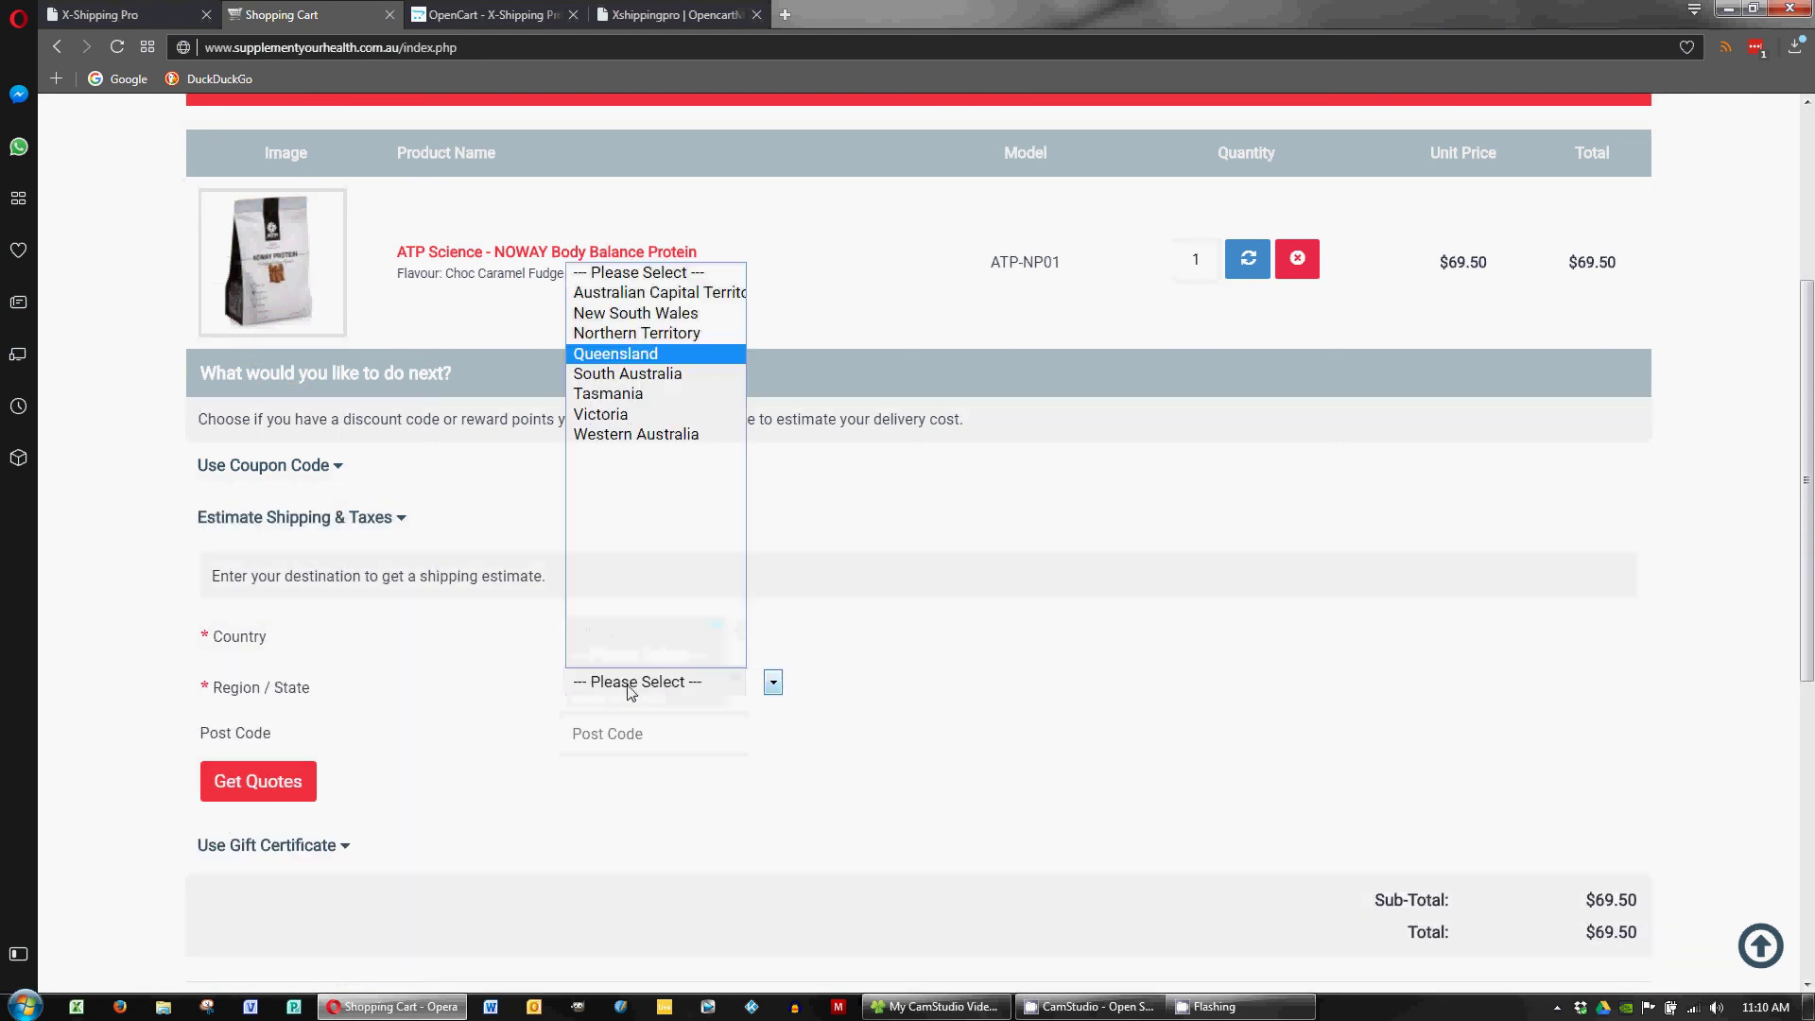
pyautogui.click(615, 313)
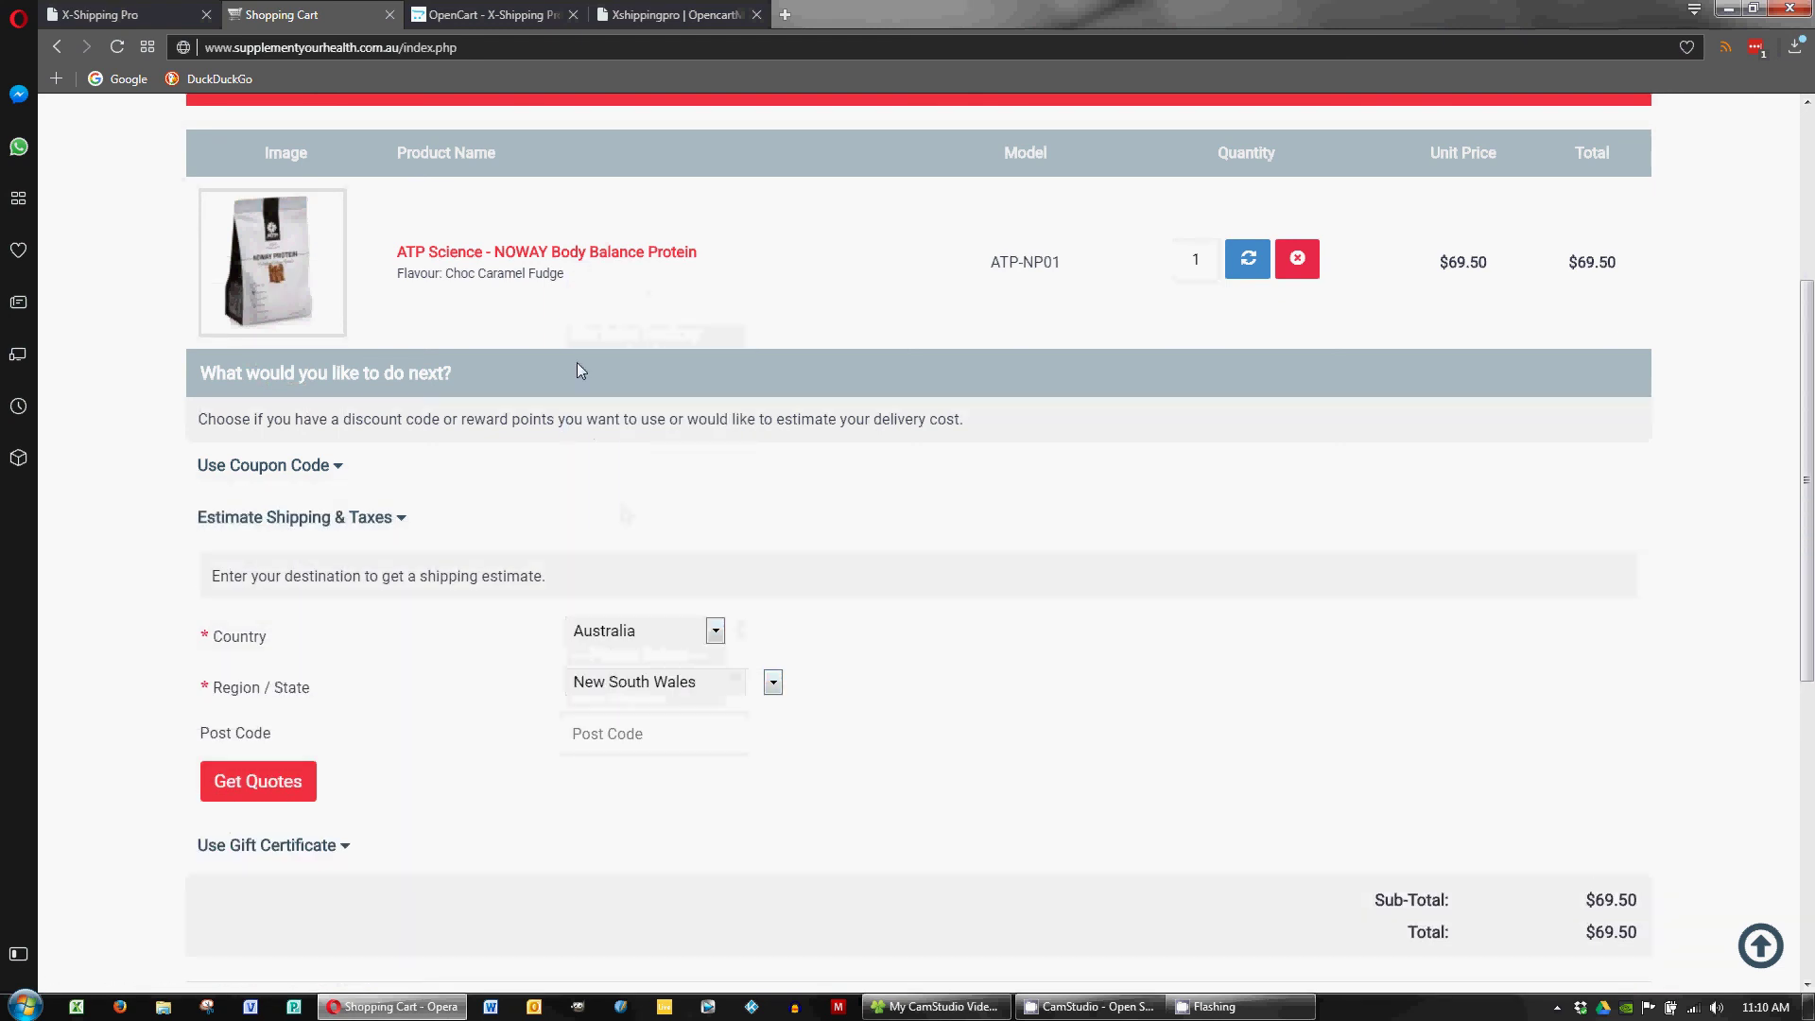
pyautogui.click(274, 780)
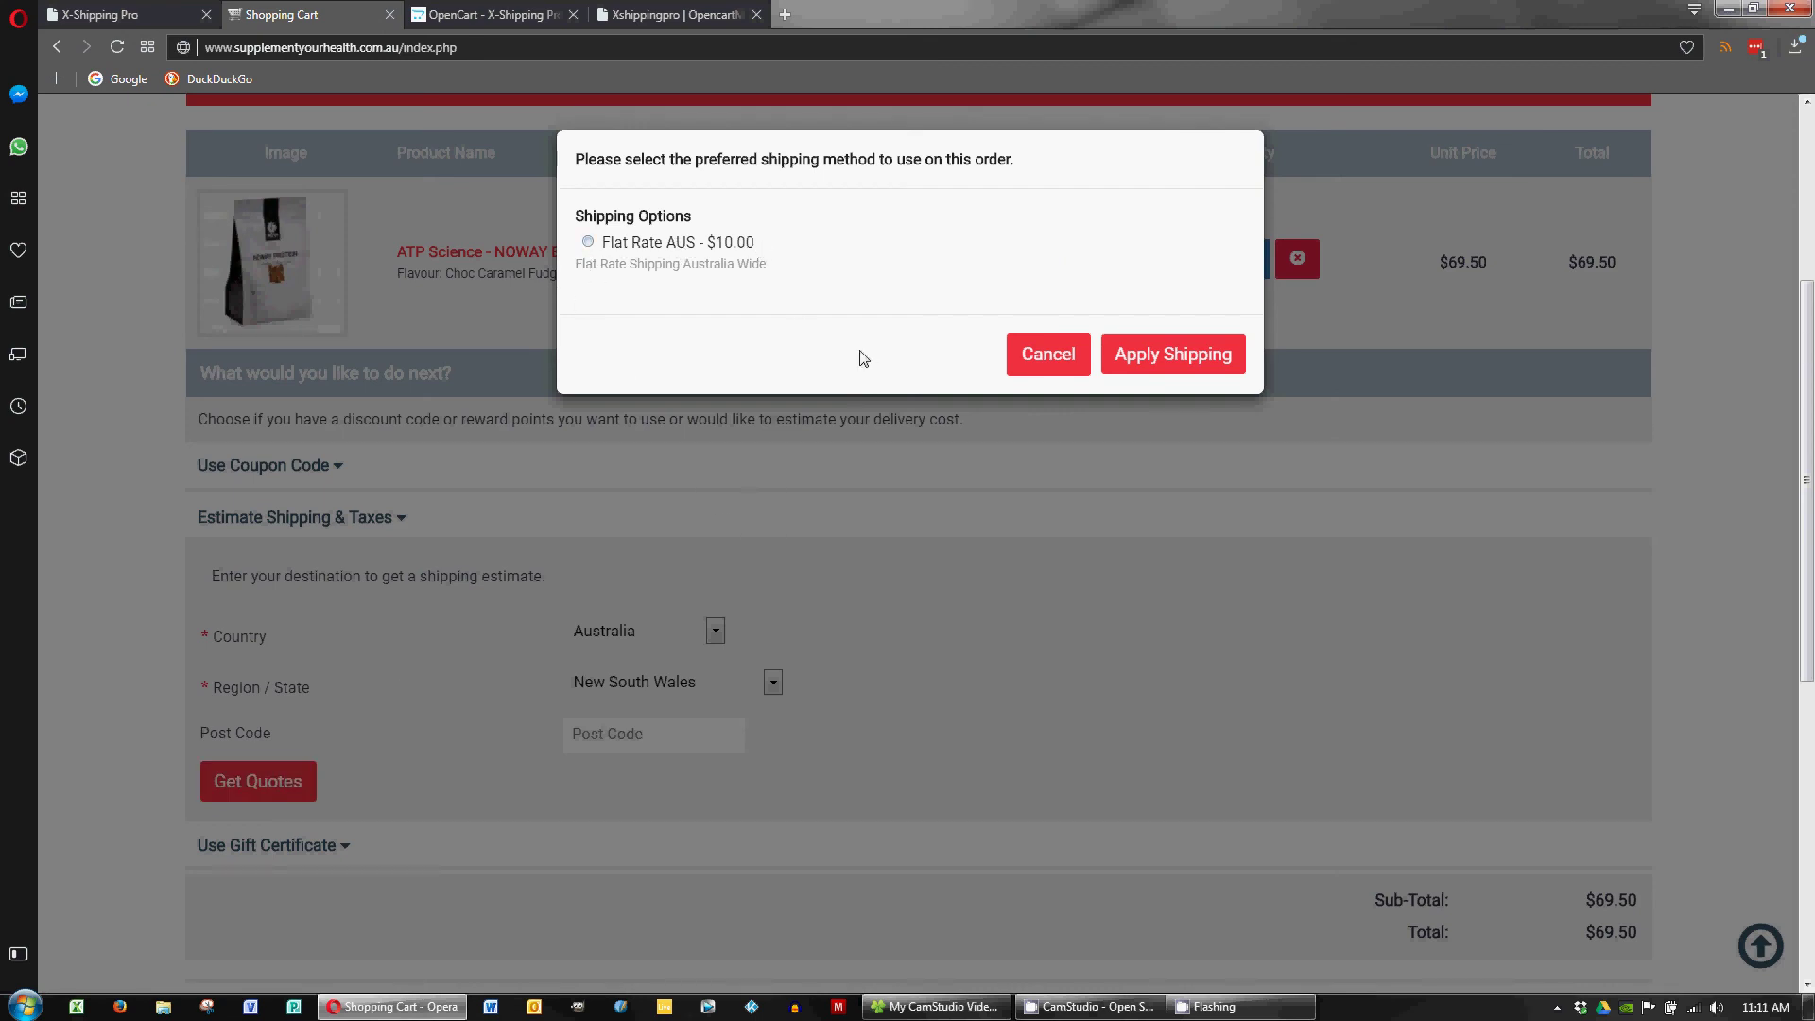
pyautogui.click(1049, 356)
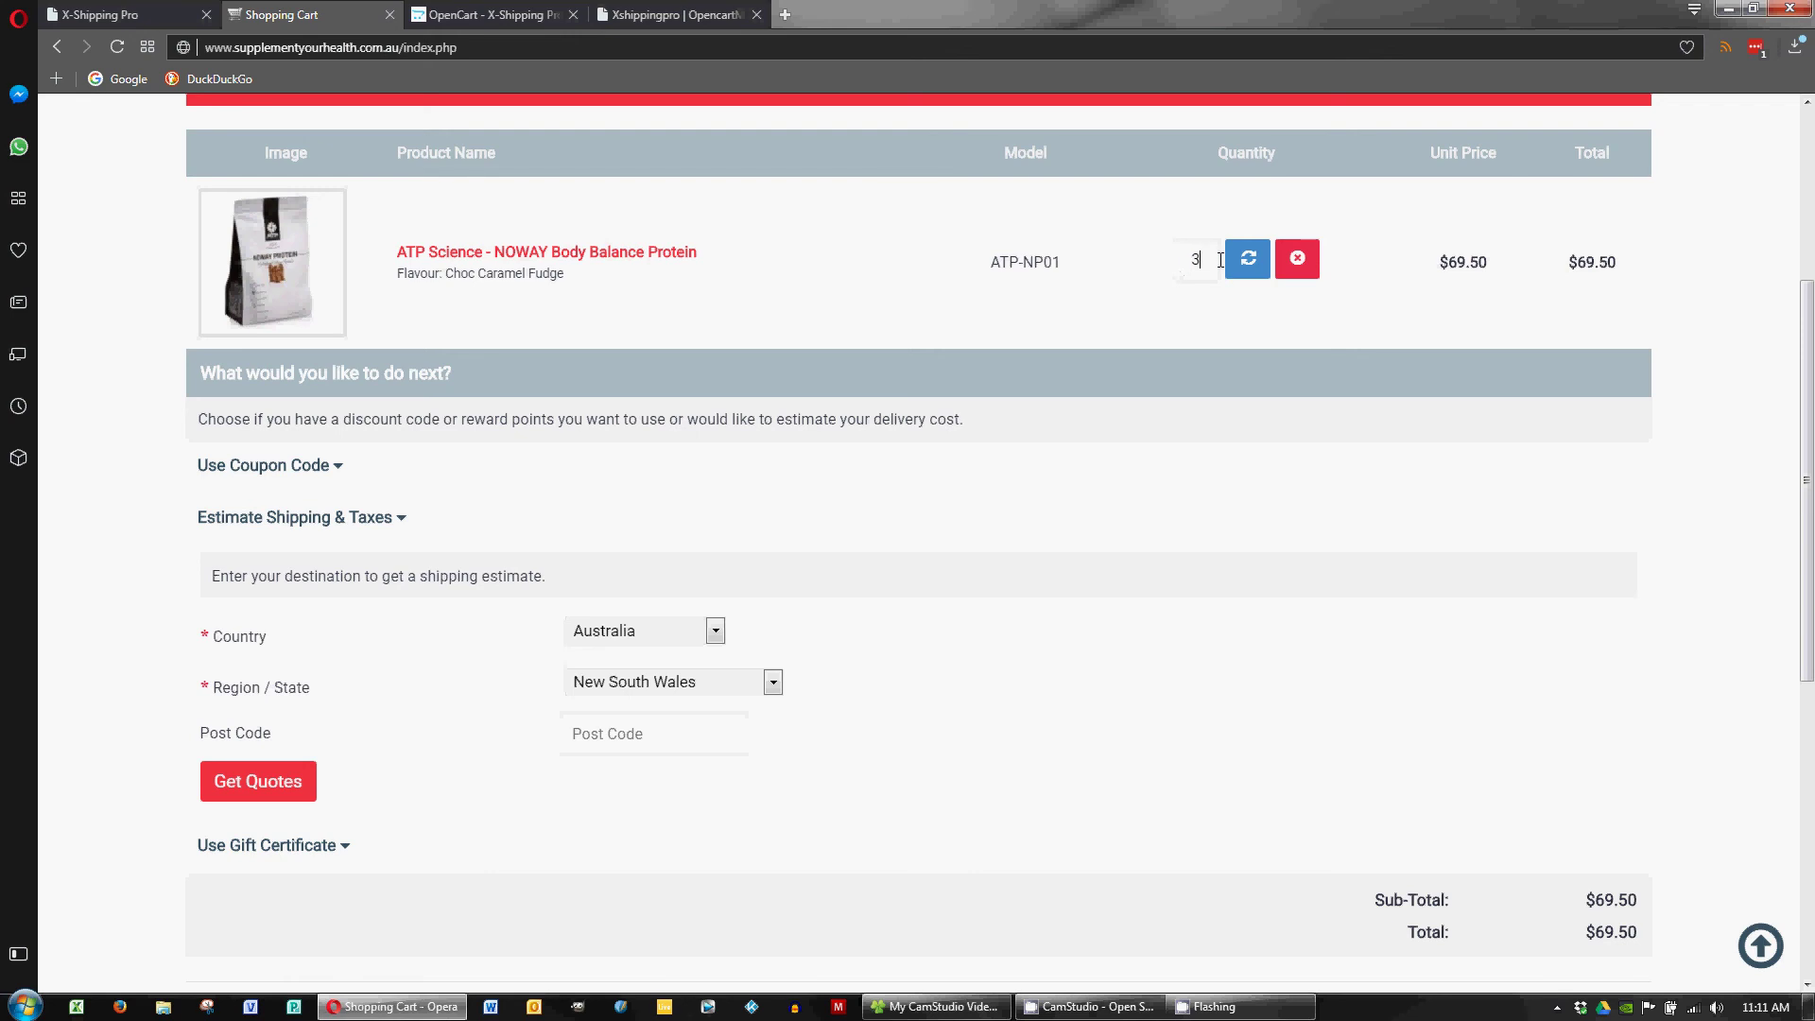
# - Update the cart to 3 ATP Science protein tubs totalling $208.50
pyautogui.click(1247, 261)
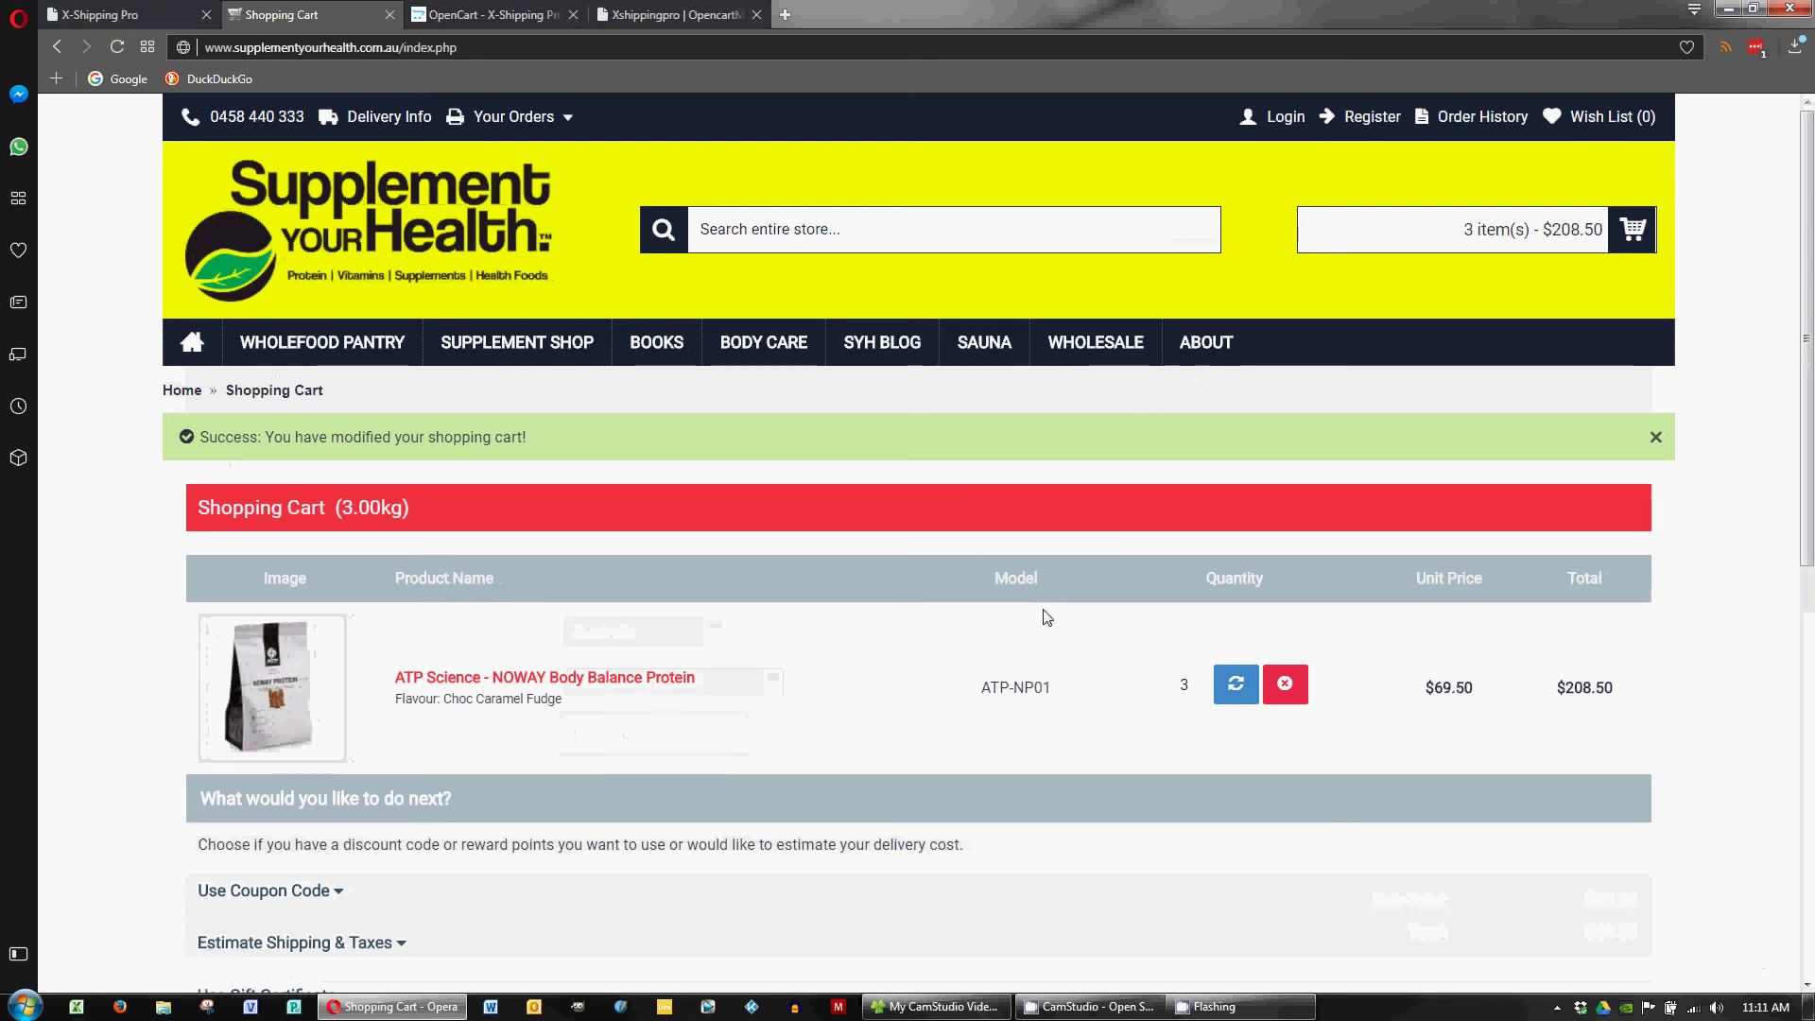
pyautogui.scroll(-1, 1525, 657)
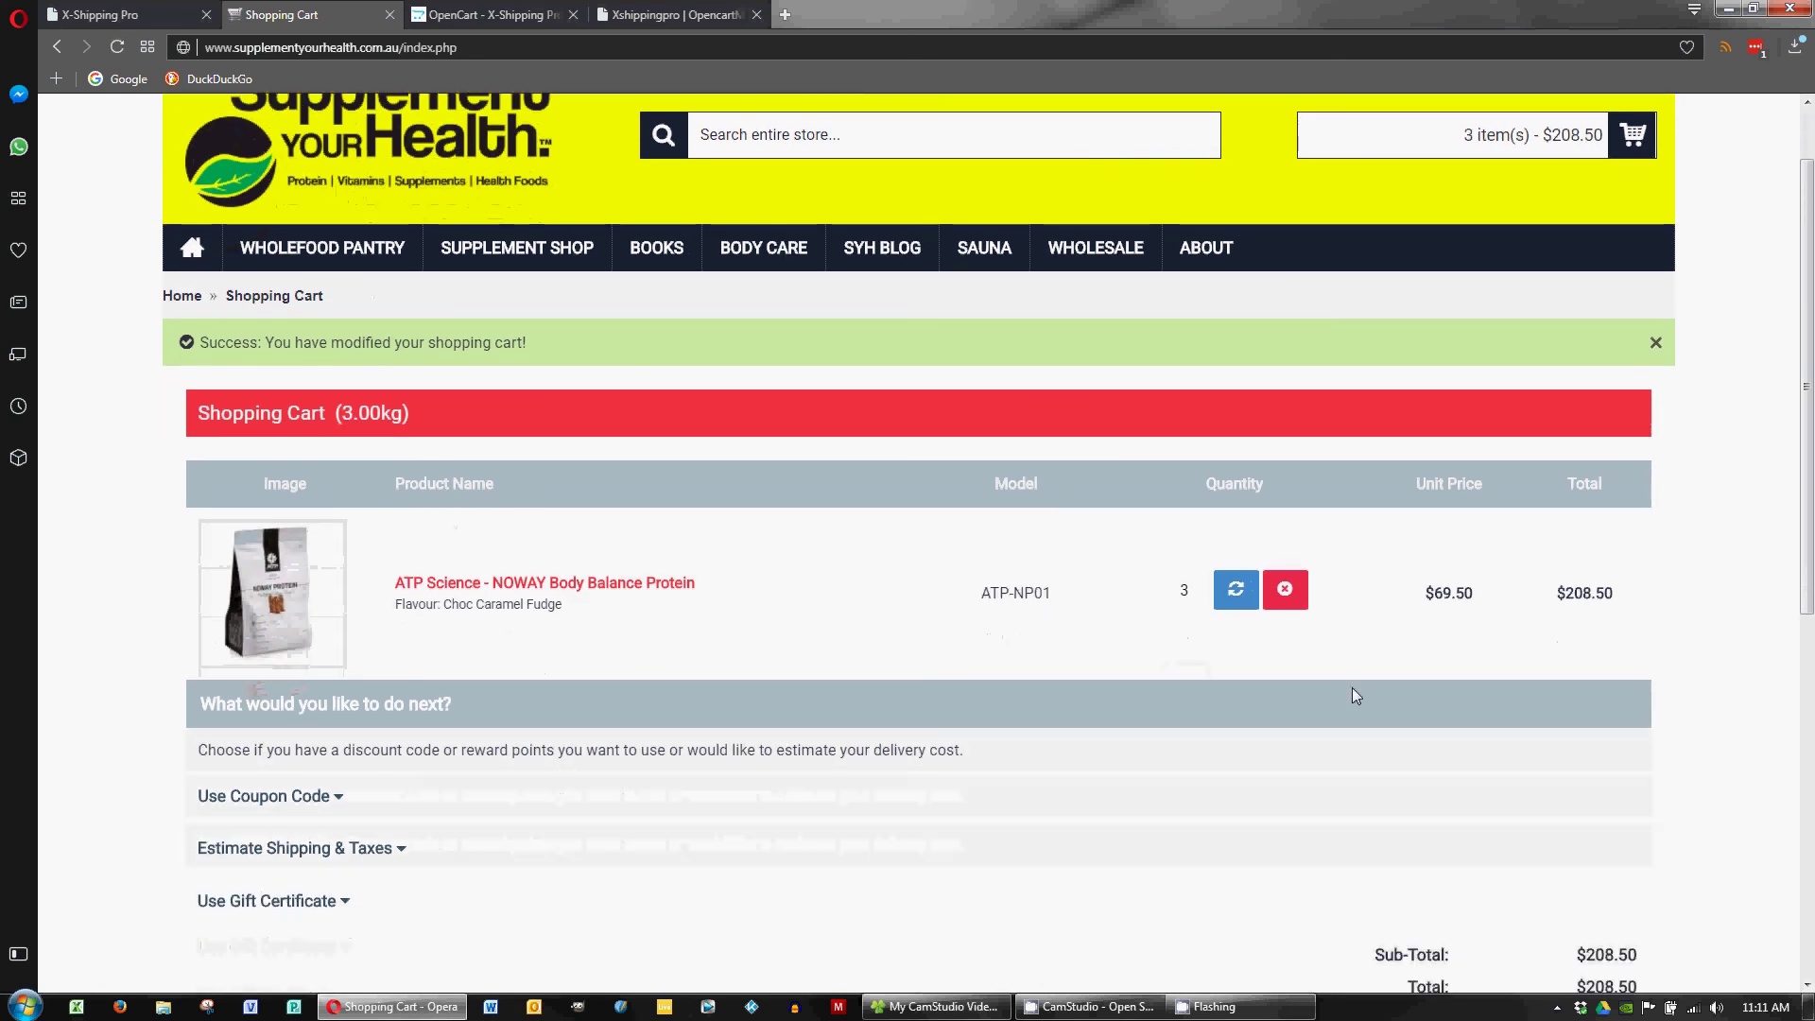
pyautogui.scroll(-2, 1248, 700)
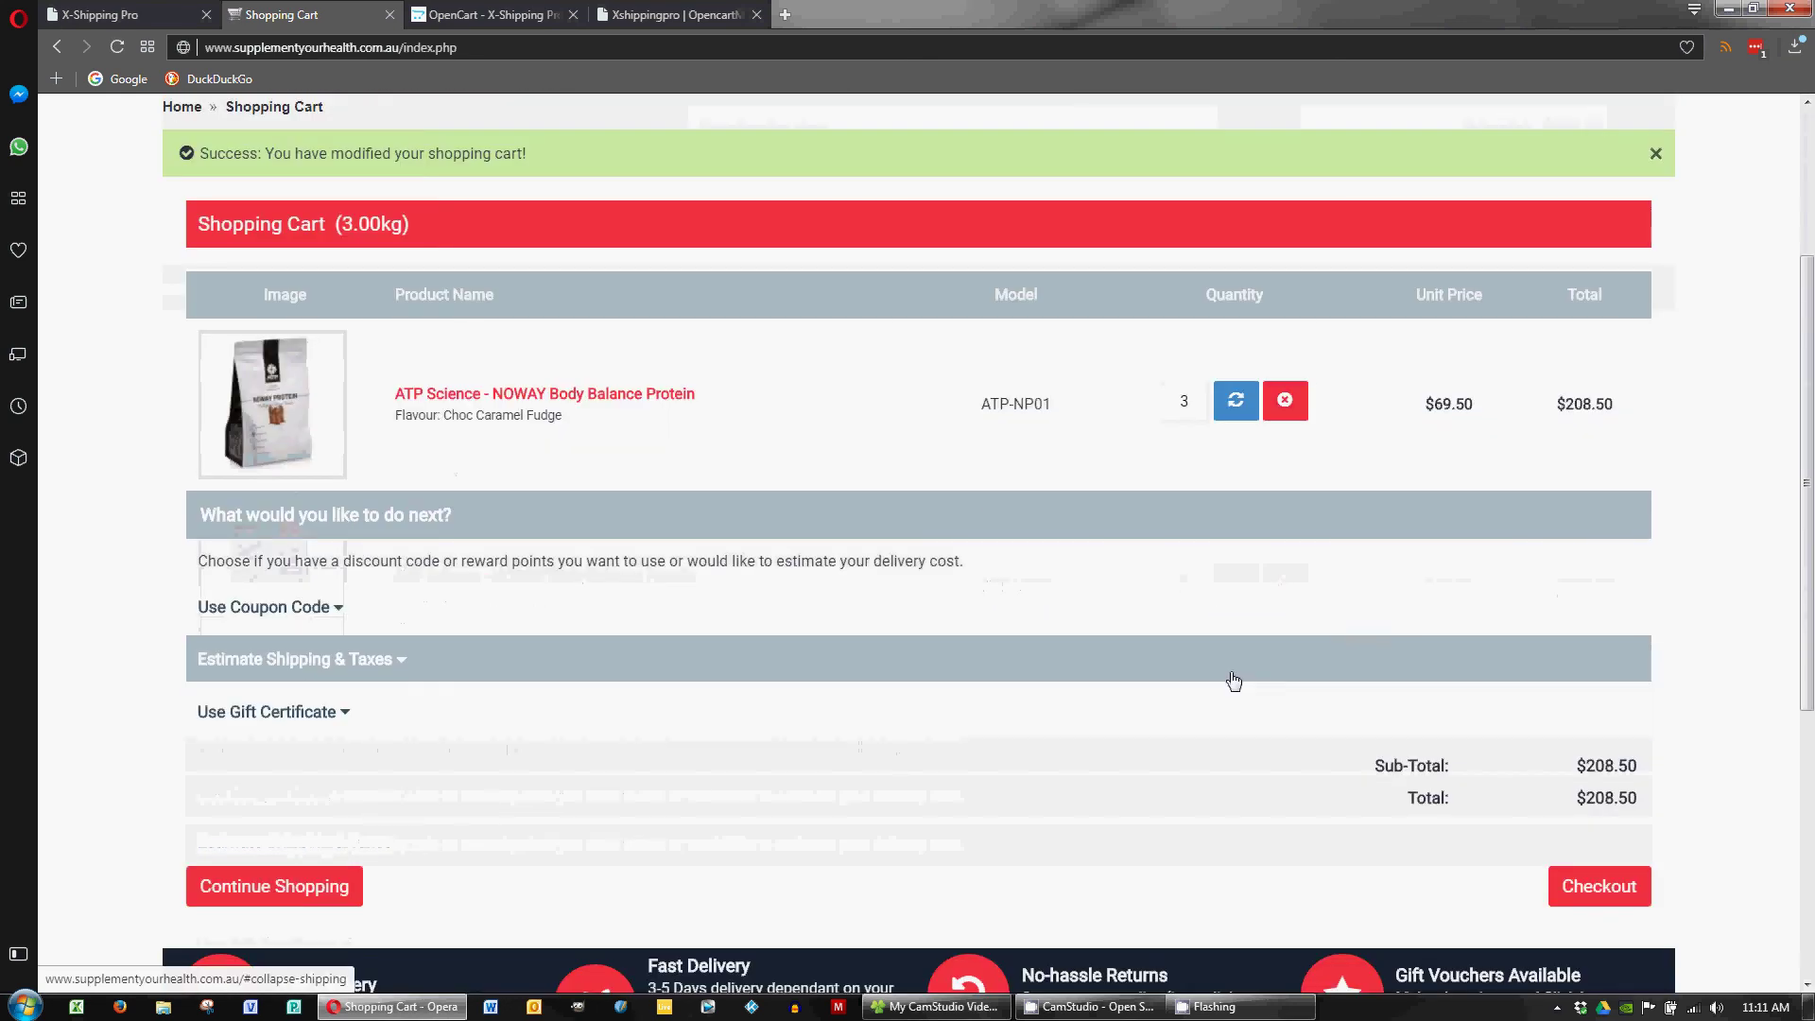
# - Apply Free Shipping Aus at $0.00 from the New South Wales shipping quotes
pyautogui.click(378, 659)
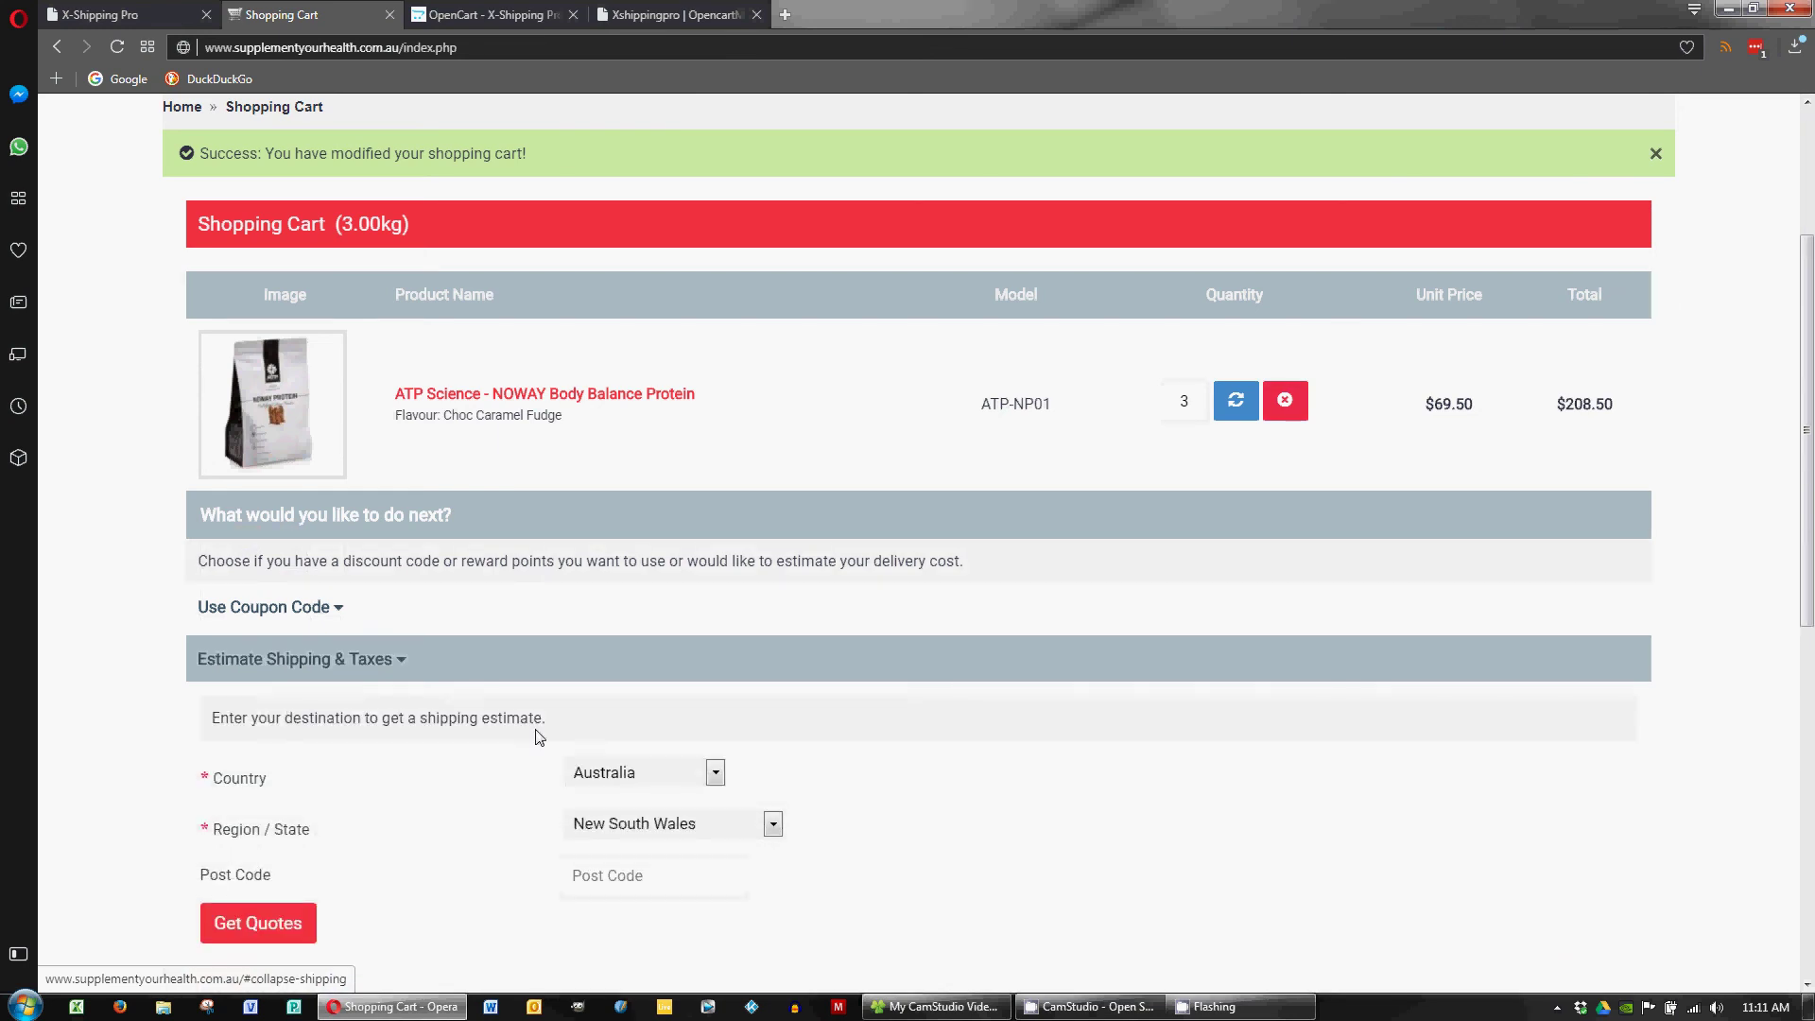
pyautogui.click(283, 922)
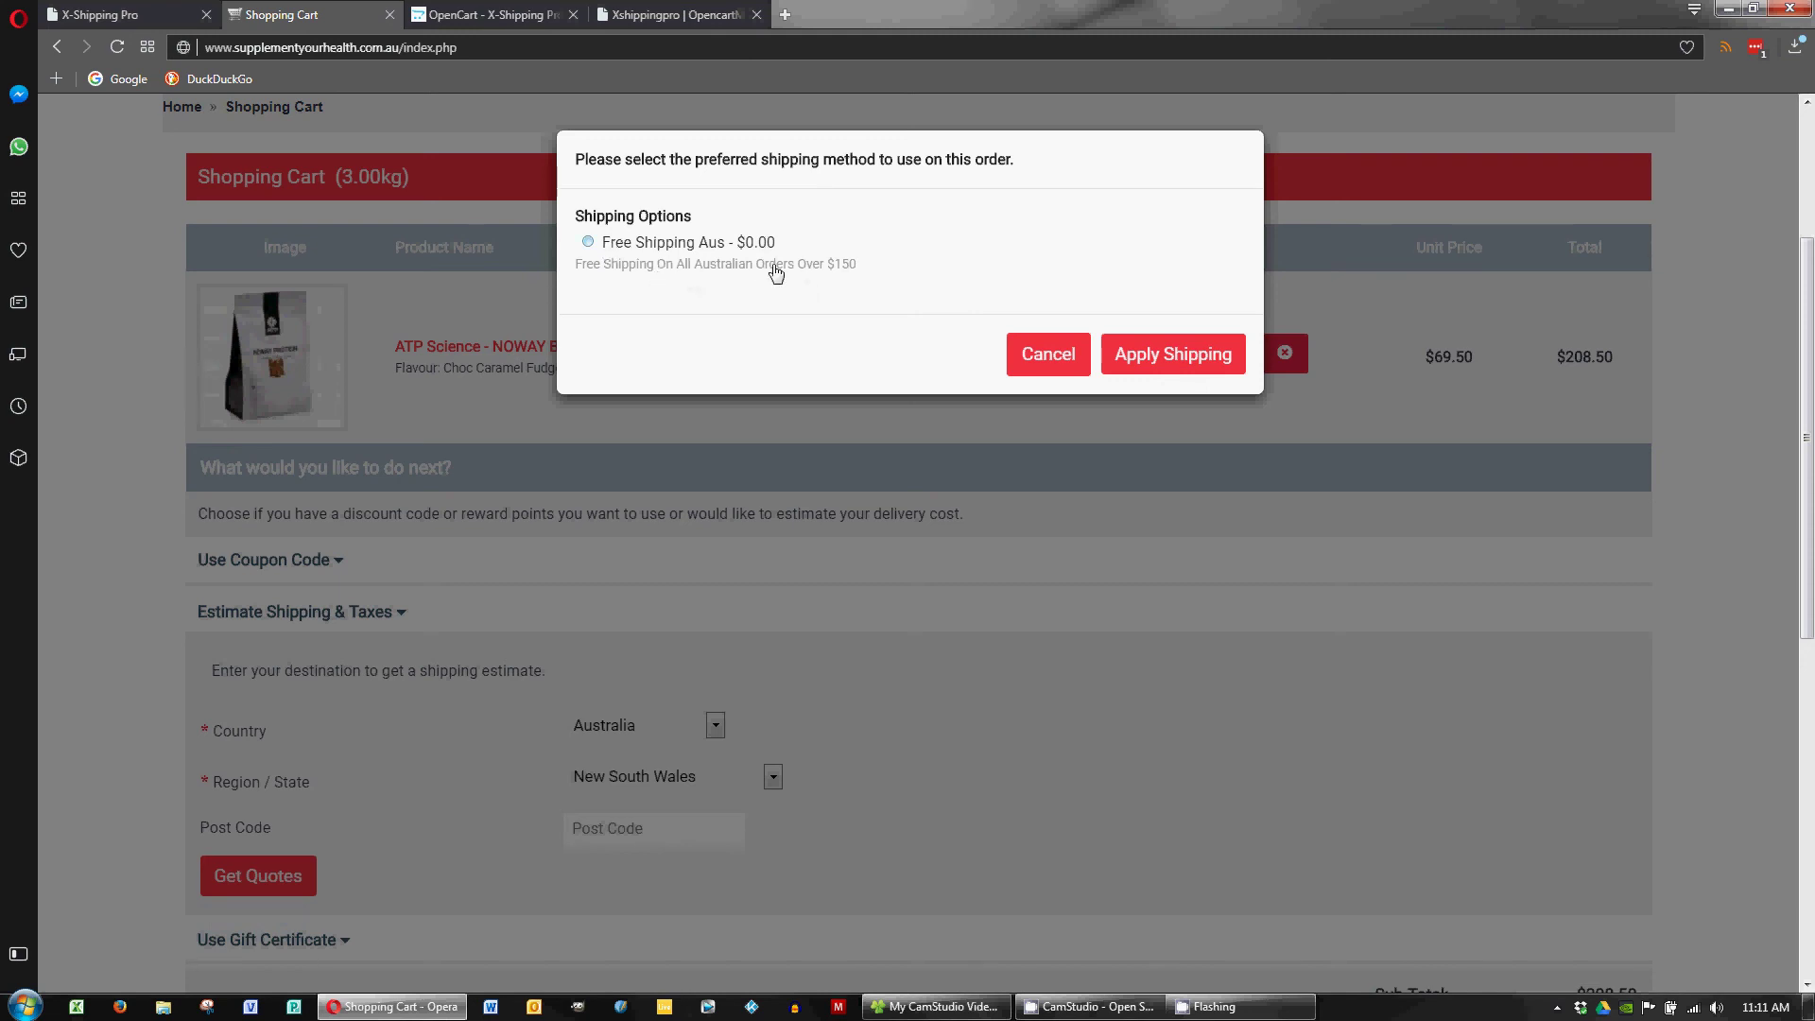
pyautogui.click(589, 243)
pyautogui.click(1123, 357)
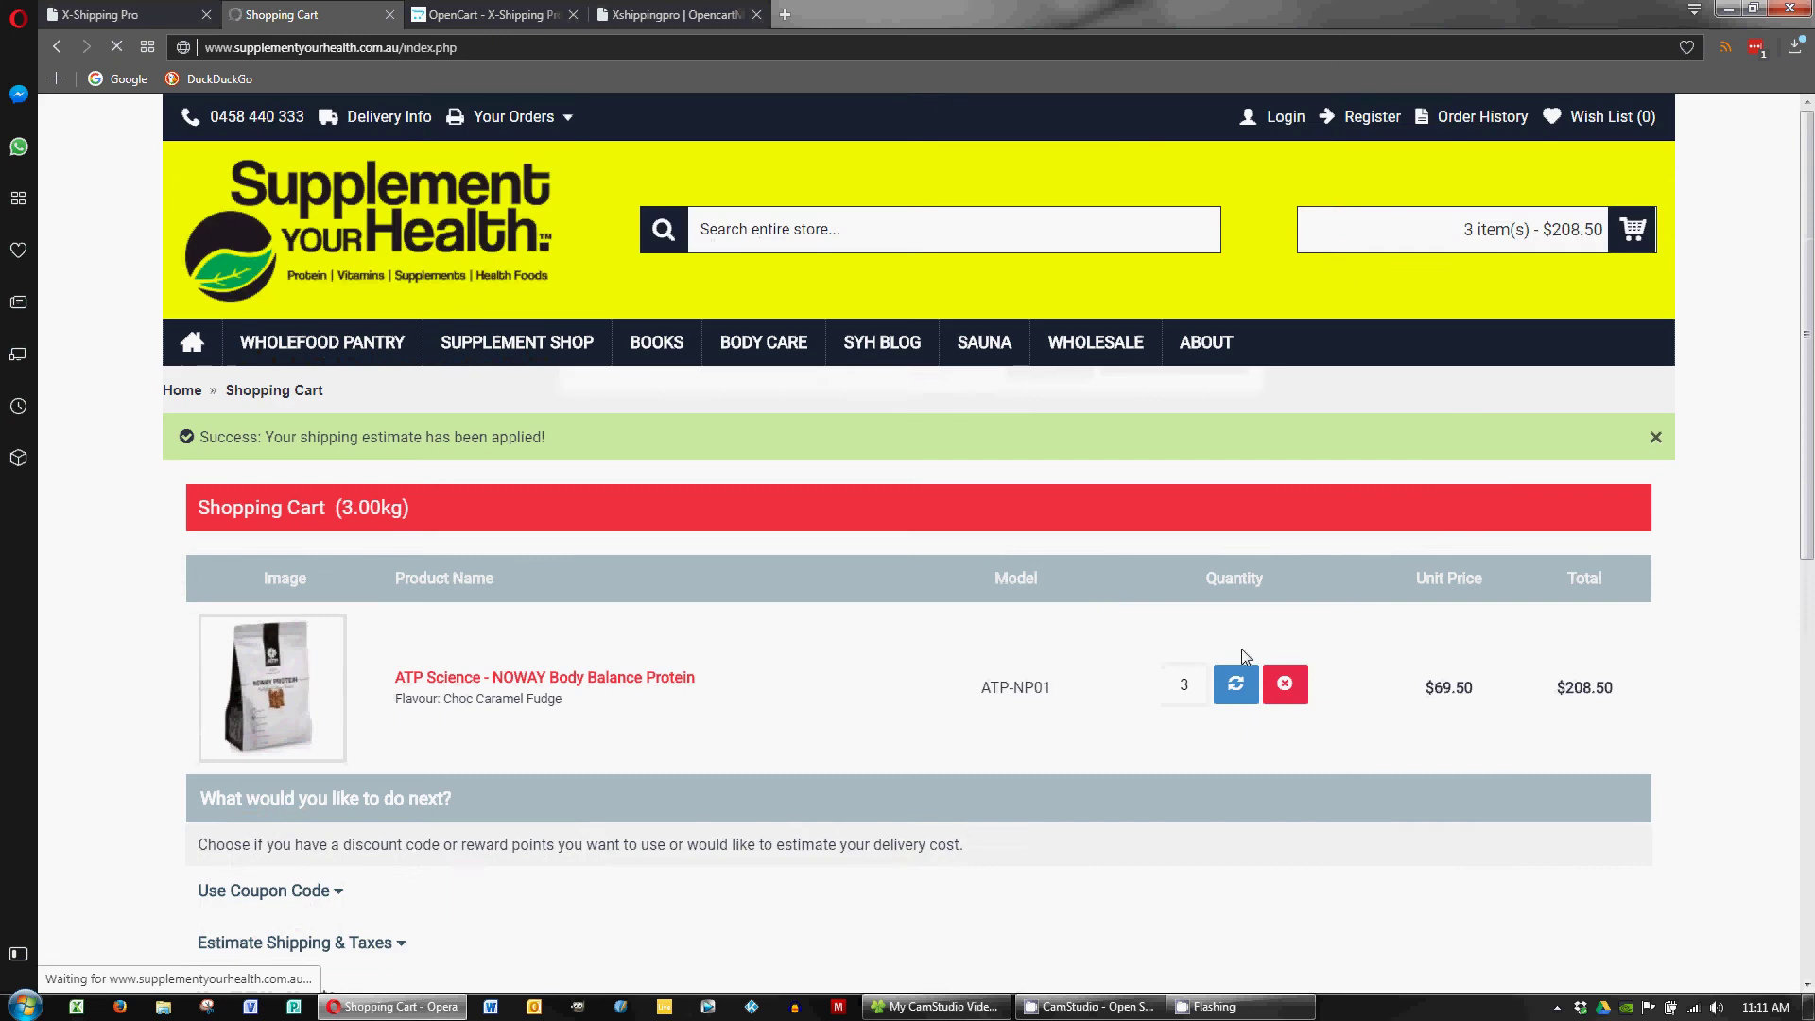
pyautogui.scroll(-2, 1245, 657)
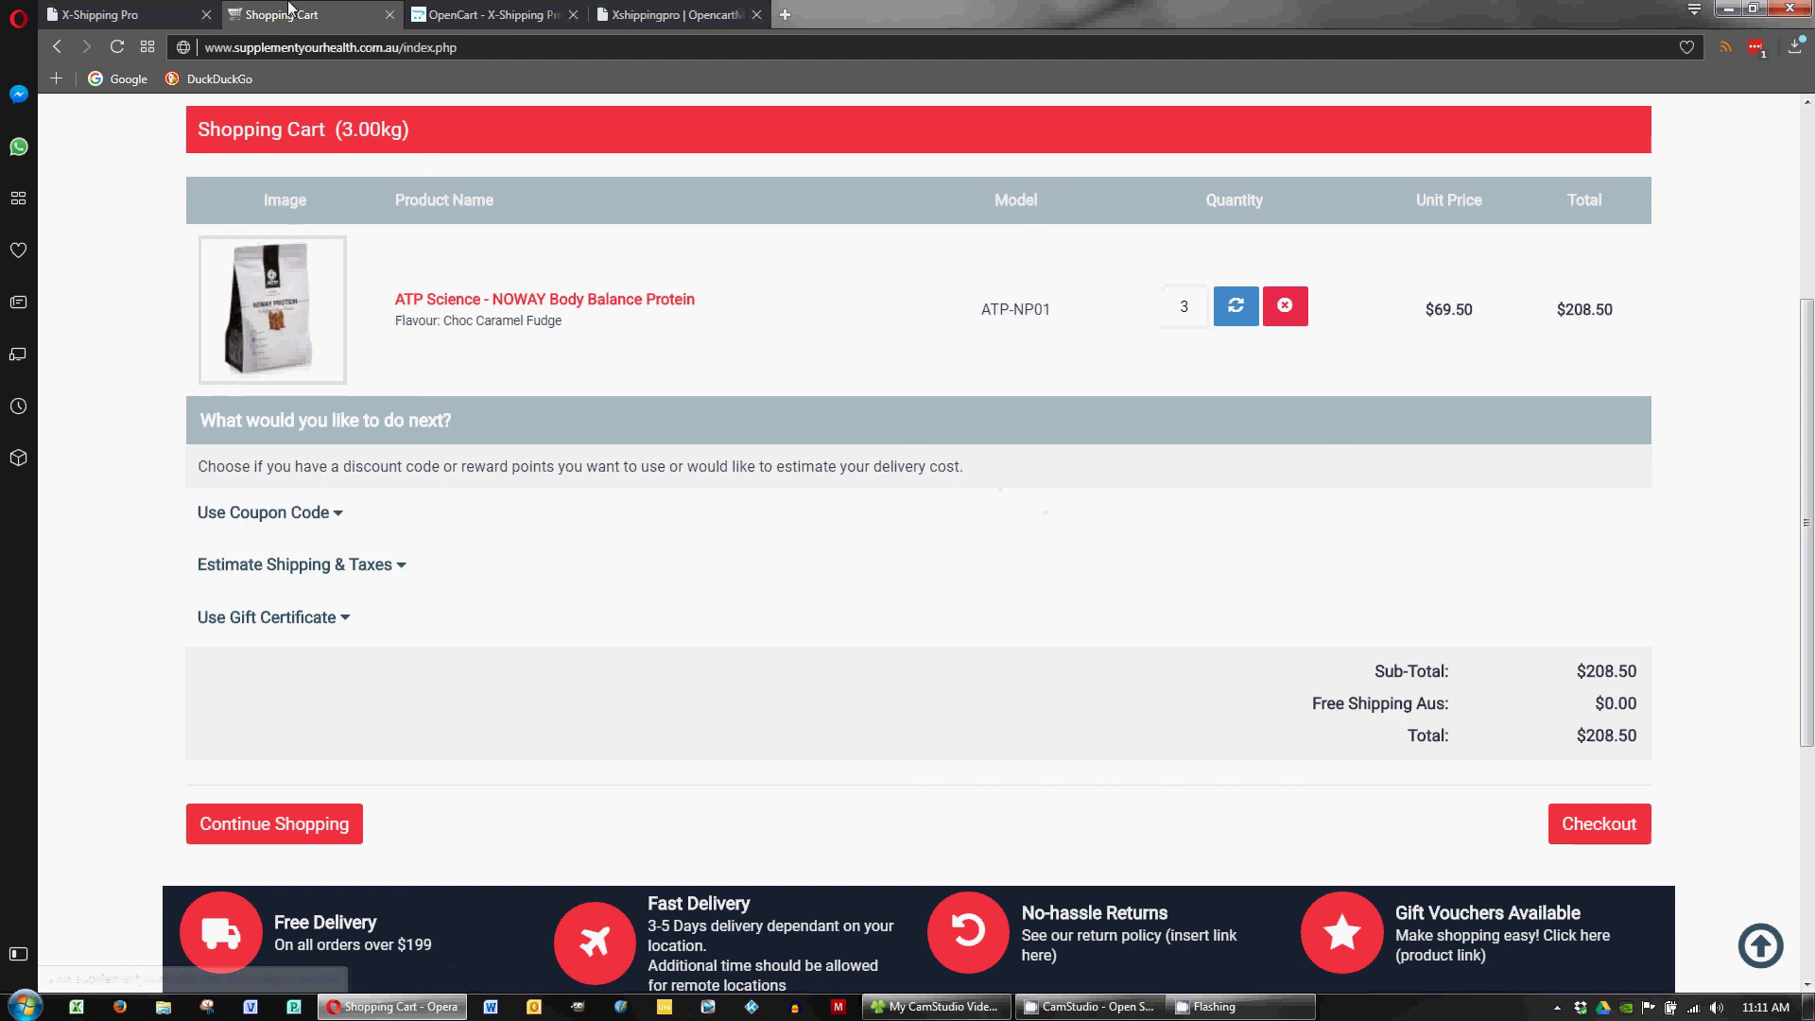
# - Return to the X-Shipping Pro admin page showing the Free Shipping Aus Others settings
pyautogui.click(142, 15)
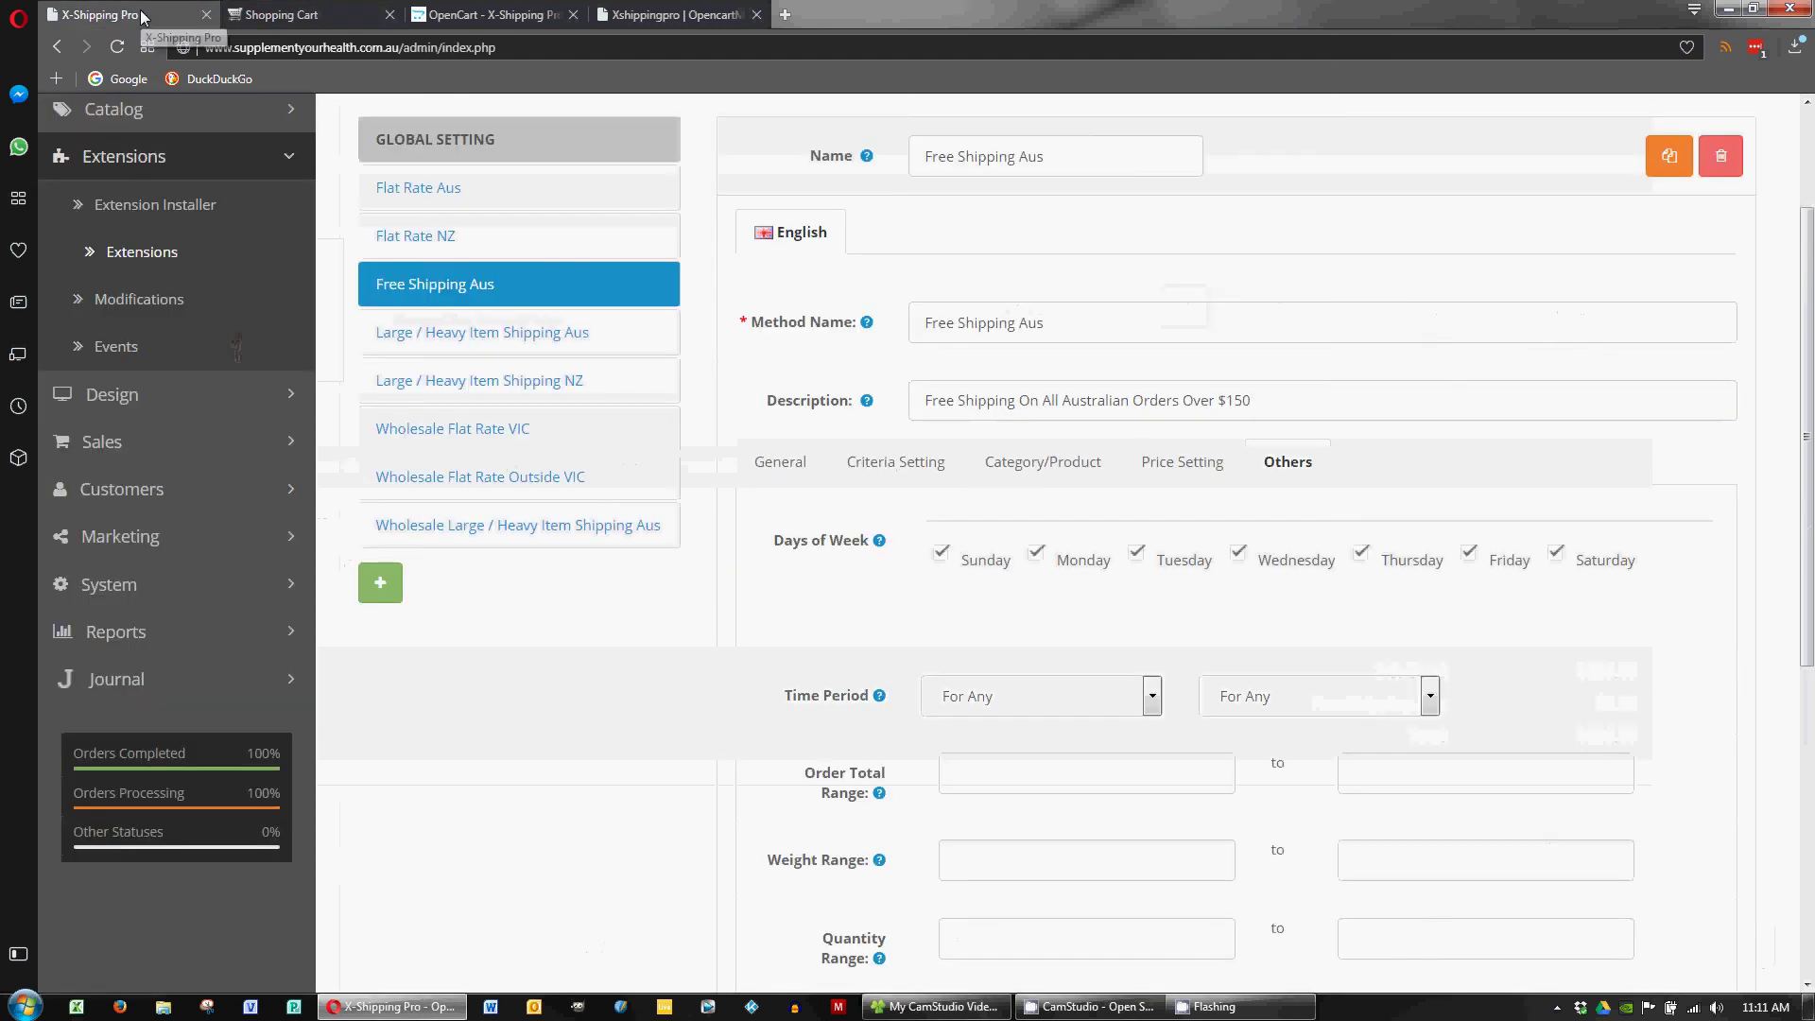